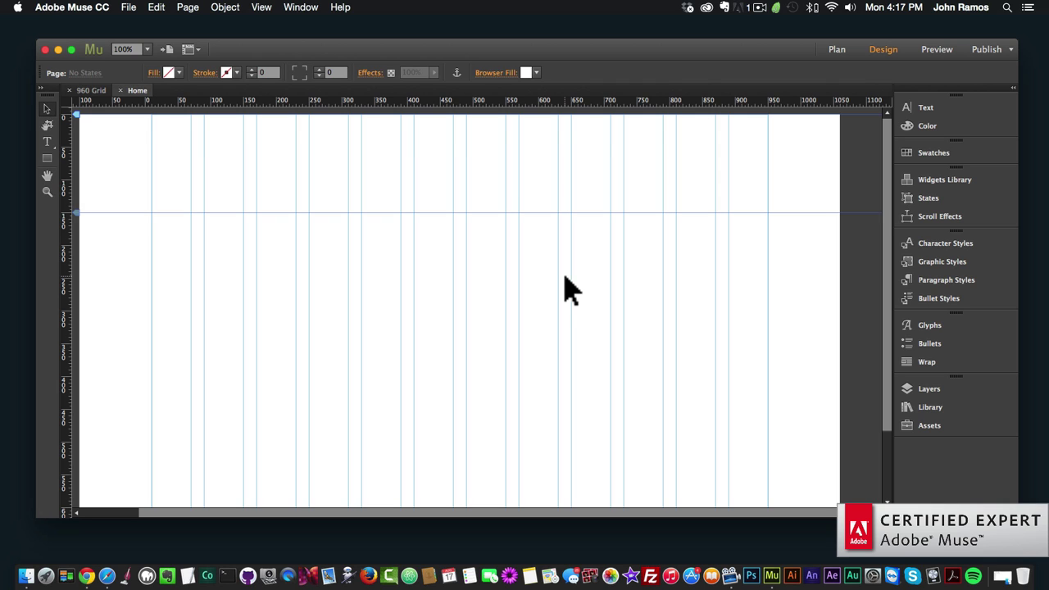
Step: Bring up the Scroll Effects panel, toggling it off and on through the Window menu
{"action": "left_click", "coordinate": [927, 214]}
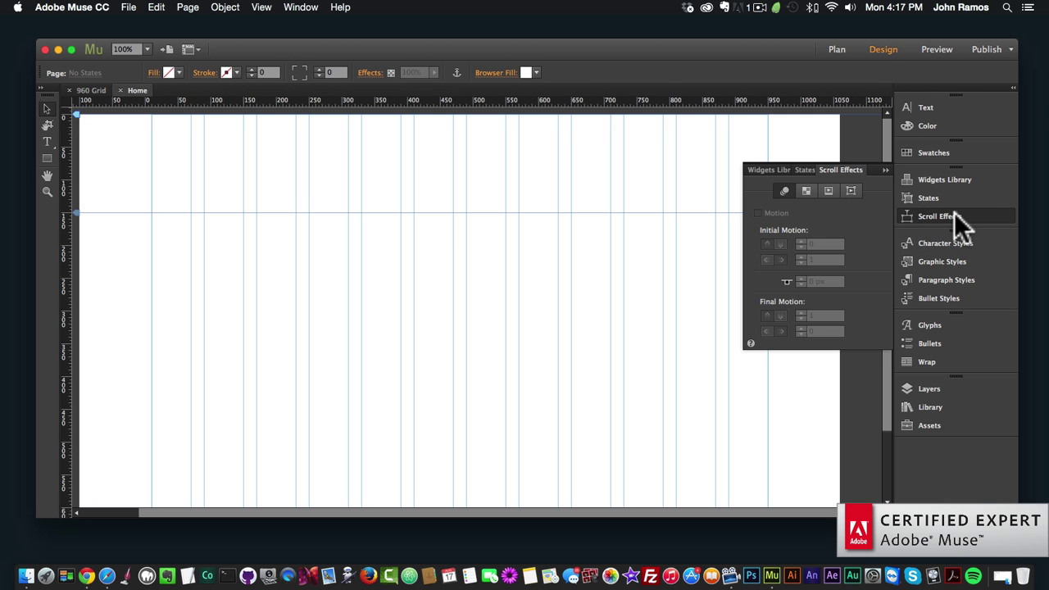
{"action": "left_click", "coordinate": [303, 8]}
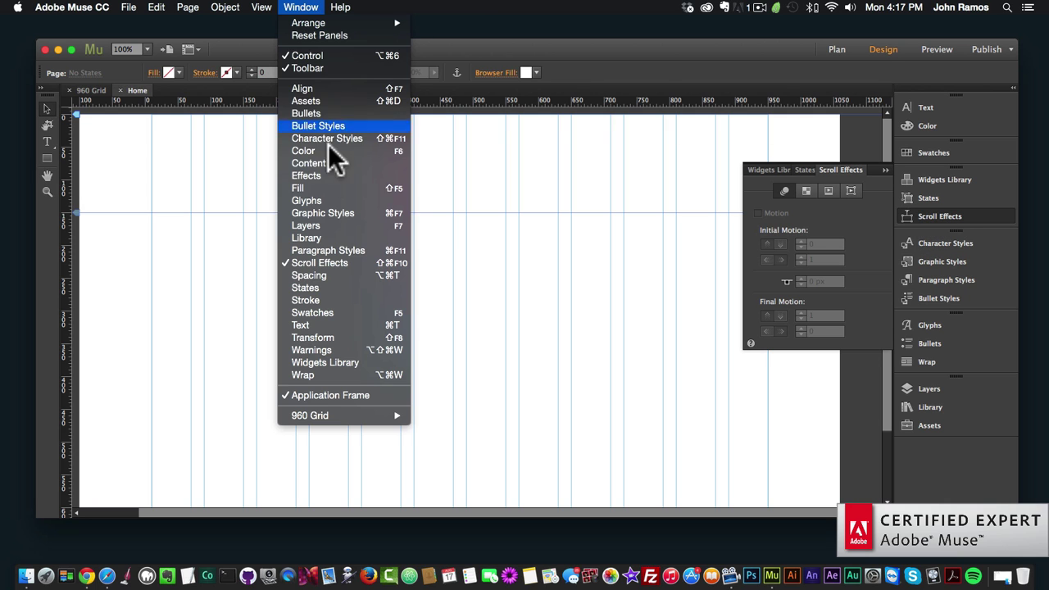
{"action": "left_click", "coordinate": [318, 263]}
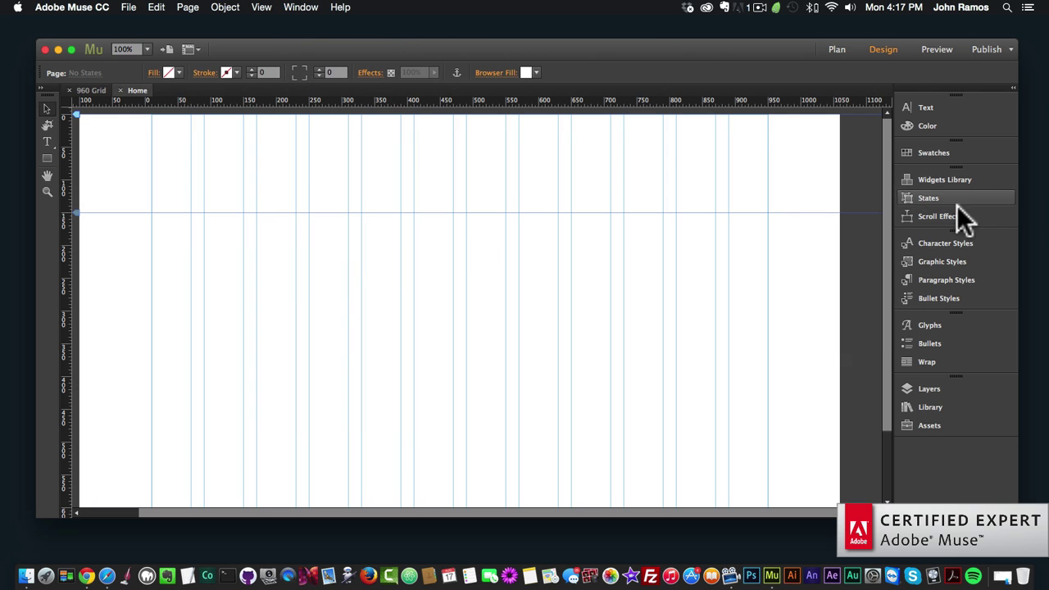
{"action": "left_click", "coordinate": [301, 10]}
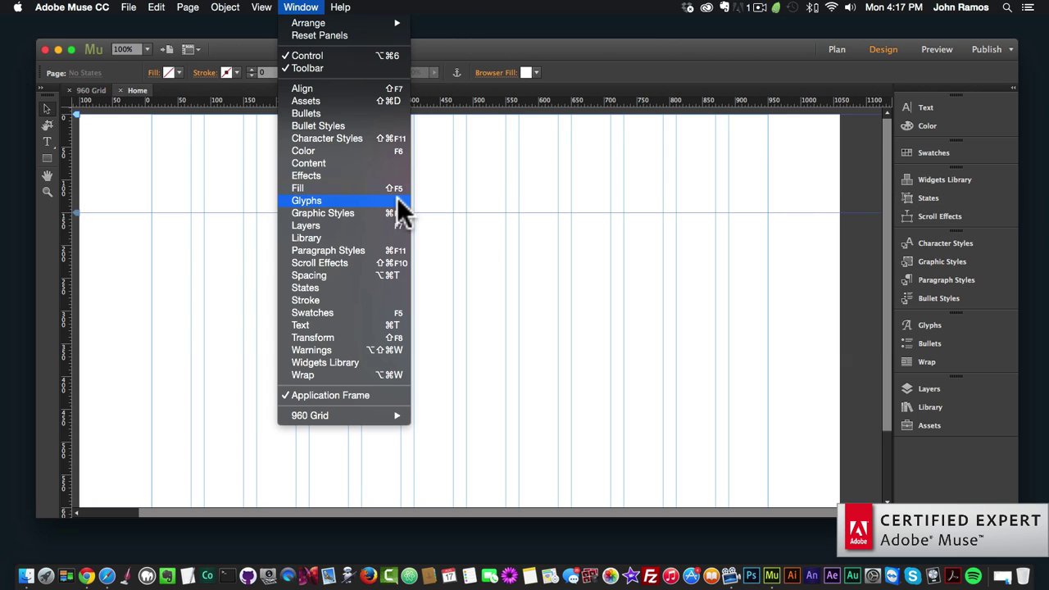
{"action": "left_click", "coordinate": [342, 263]}
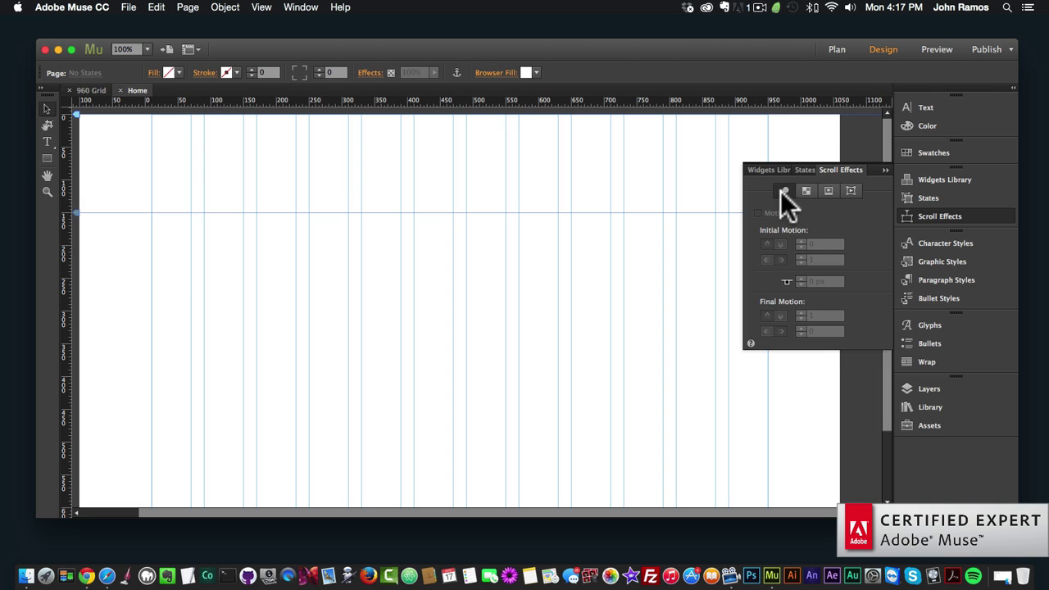
Step: Show the Edge Animate scroll effect options and open the Edge Animate Scroll Effects folder
{"action": "left_click", "coordinate": [827, 190]}
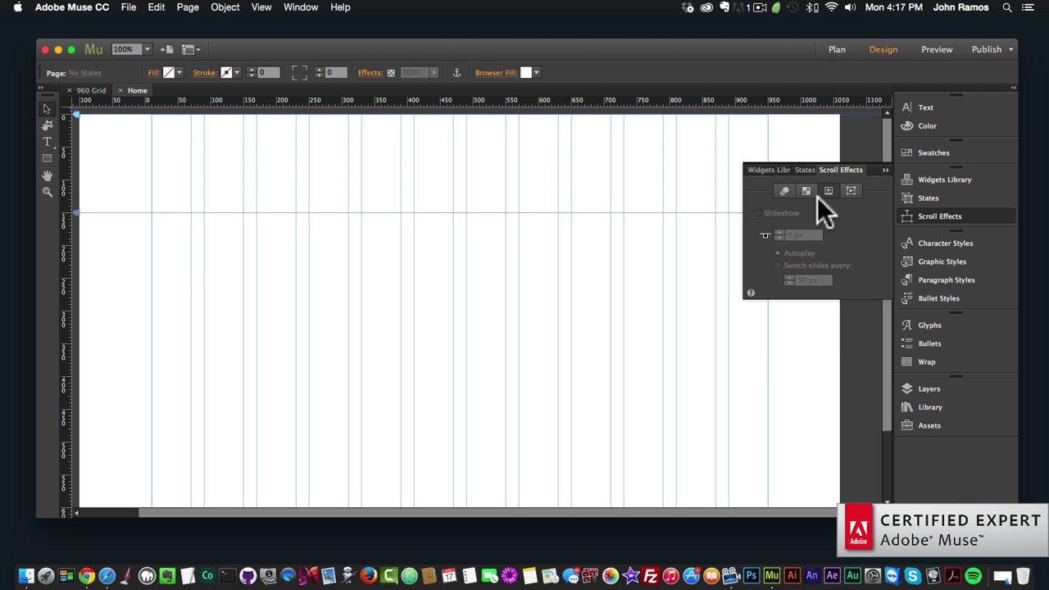
{"action": "left_click", "coordinate": [851, 190]}
{"action": "left_click", "coordinate": [24, 567]}
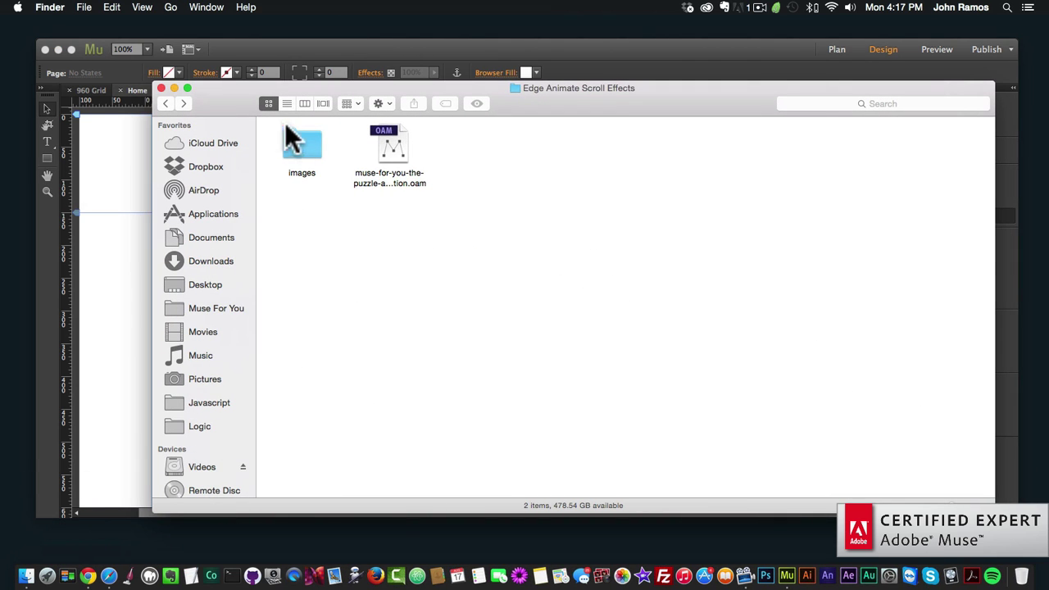
Step: Drag the Rubik's cube .oam file onto the Muse page and position it near the centre
{"action": "left_click_drag", "start_coordinate": [255, 103], "coordinate": [479, 181]}
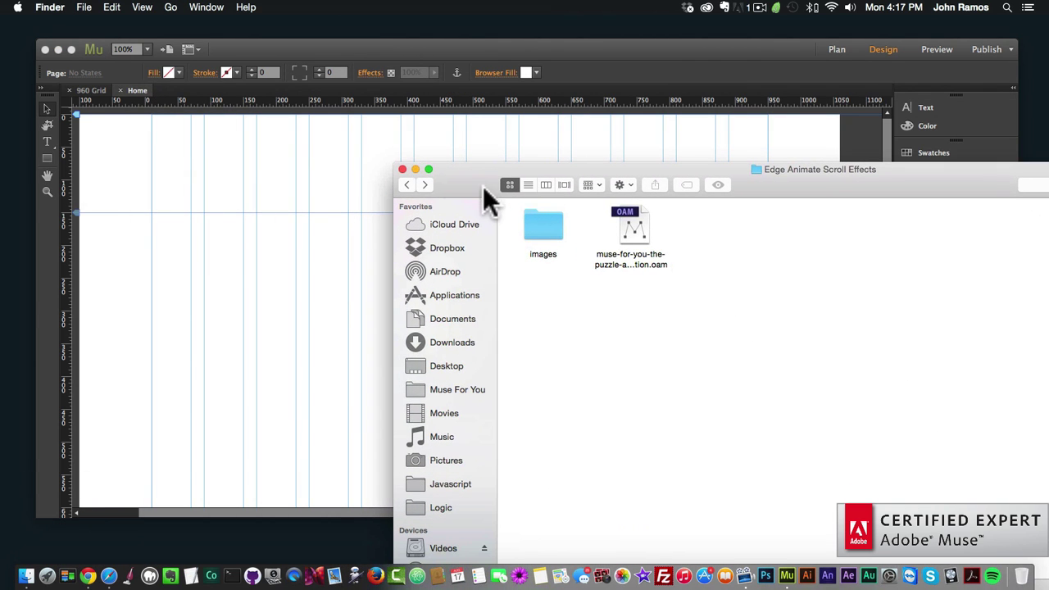
{"action": "left_click", "coordinate": [633, 225]}
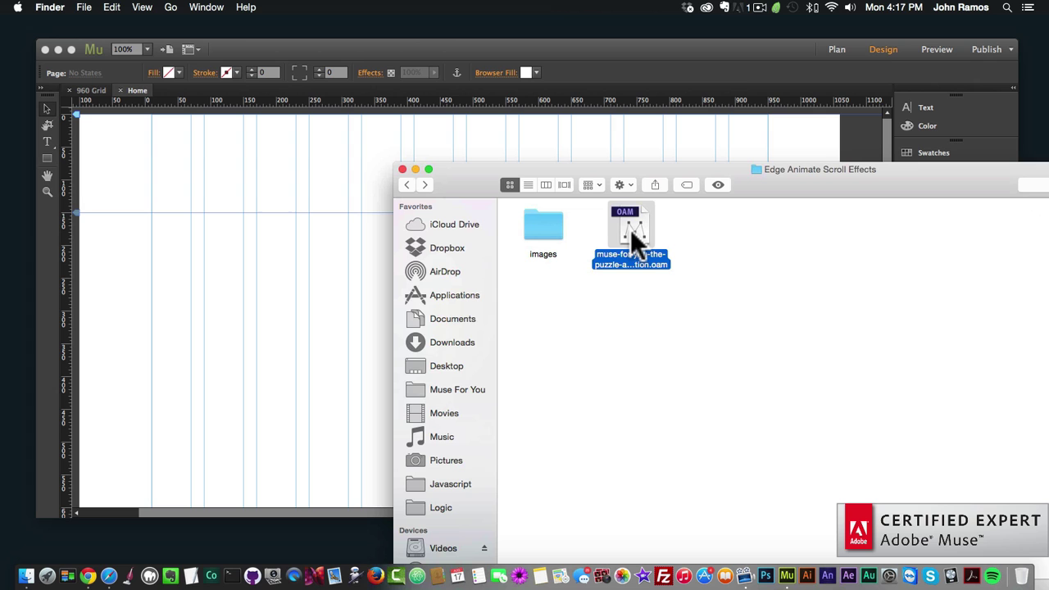
{"action": "left_click_drag", "start_coordinate": [633, 226], "coordinate": [228, 244]}
{"action": "left_click", "coordinate": [228, 246]}
{"action": "left_click_drag", "start_coordinate": [393, 339], "coordinate": [445, 301]}
Step: Deselect the animation, preview the page in the browser, and allow incoming connections
{"action": "scroll", "coordinate": [508, 316], "scroll_direction": "down", "scroll_amount": 2}
{"action": "left_click", "coordinate": [725, 320]}
{"action": "key", "text": "super+shift+e"}
{"action": "left_click", "coordinate": [633, 230]}
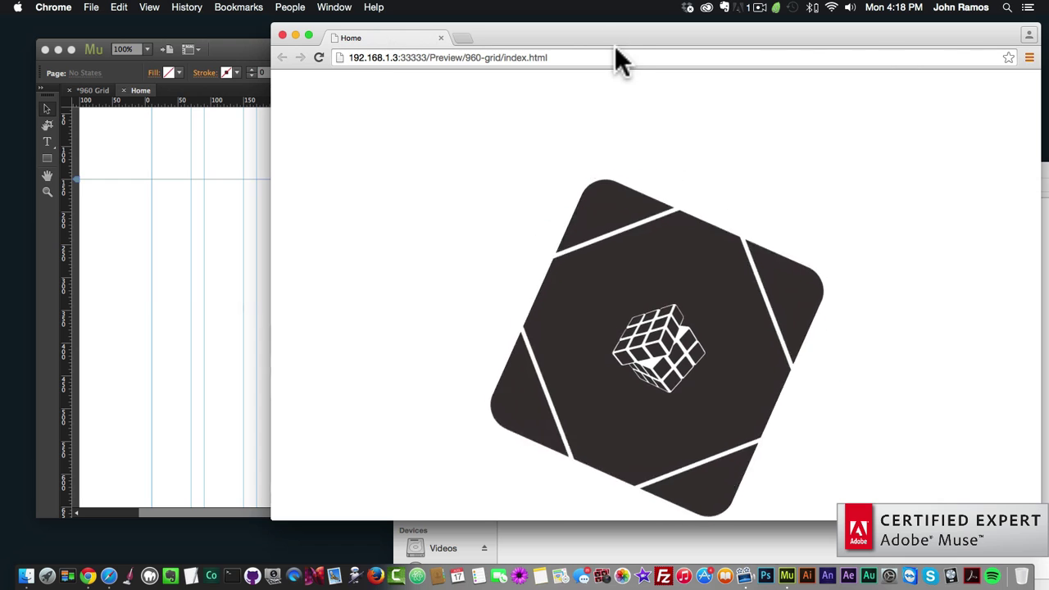
Step: Watch the cube animation play in Chrome, then reselect it back in Muse
{"action": "left_click_drag", "start_coordinate": [621, 34], "coordinate": [585, 29]}
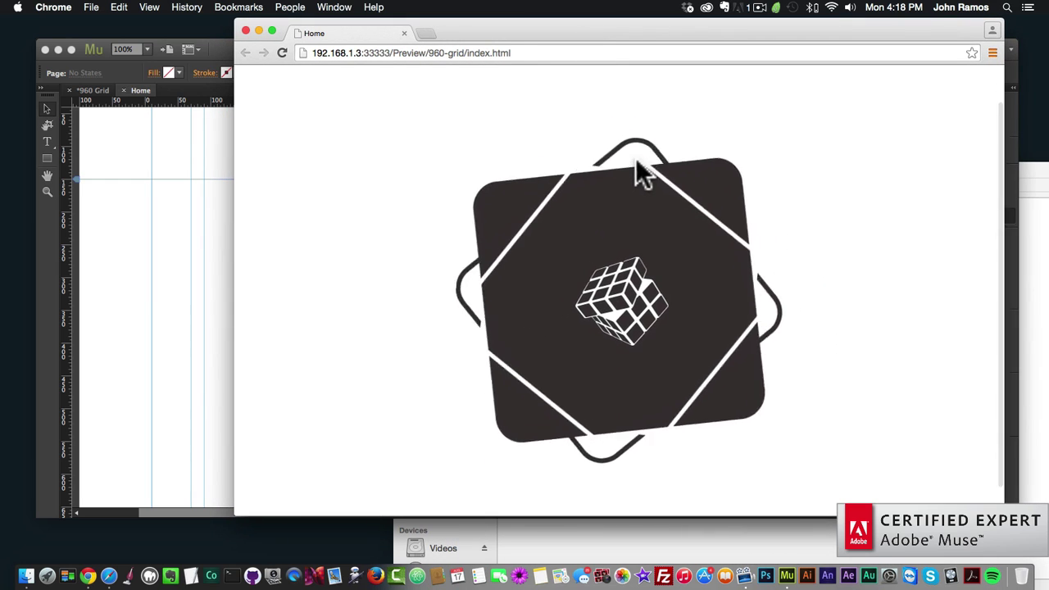
{"action": "left_click", "coordinate": [183, 227]}
{"action": "left_click", "coordinate": [451, 266]}
Step: Move the cube animation up to Y 85 and reselect it
{"action": "scroll", "coordinate": [462, 289], "scroll_direction": "up", "scroll_amount": 1}
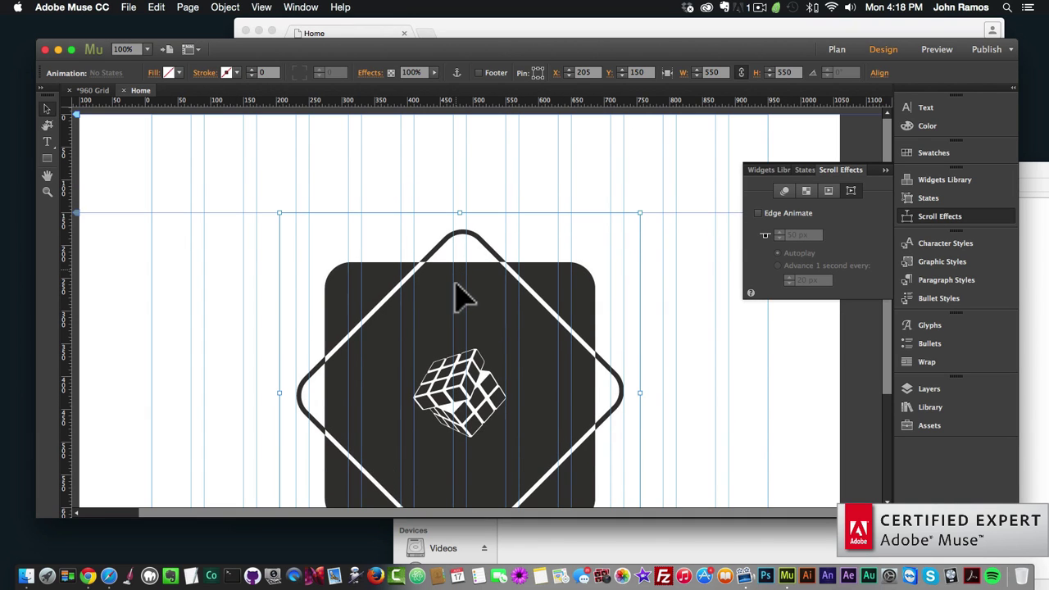
{"action": "left_click_drag", "start_coordinate": [455, 314], "coordinate": [455, 273]}
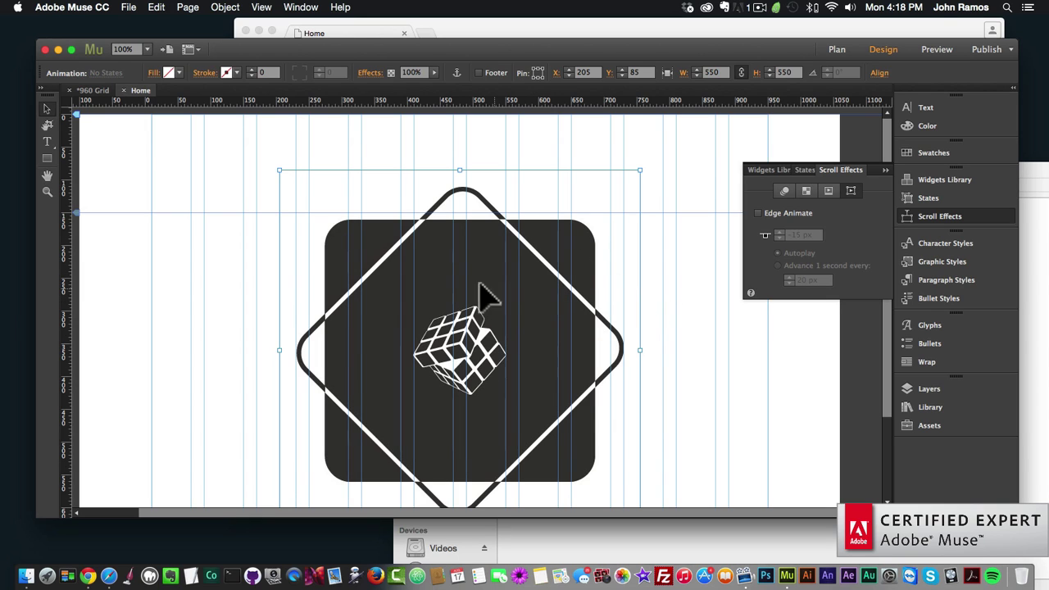
{"action": "left_click", "coordinate": [733, 298]}
{"action": "left_click", "coordinate": [557, 299]}
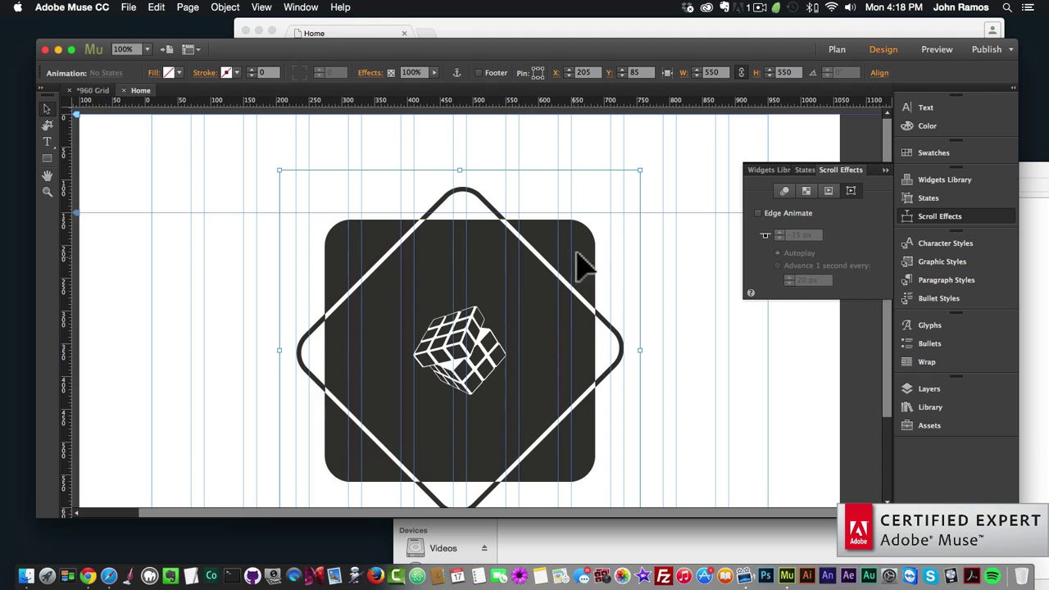
Step: Enable Edge Animate scroll playback advancing 1 second every 100 px, key position at 0 px
{"action": "left_click", "coordinate": [758, 213]}
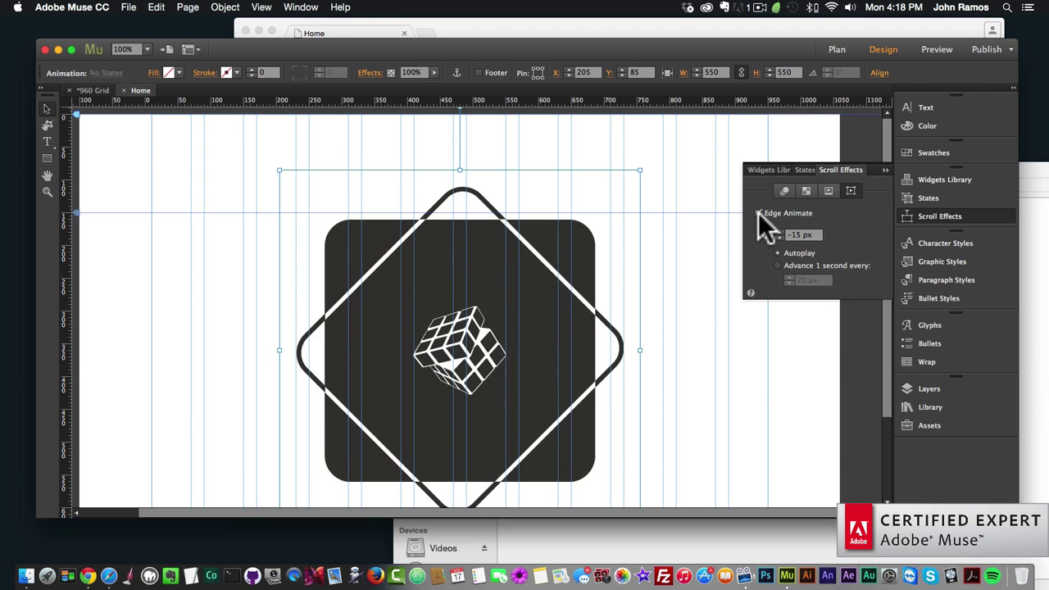
{"action": "left_click", "coordinate": [778, 267]}
{"action": "left_click", "coordinate": [803, 279]}
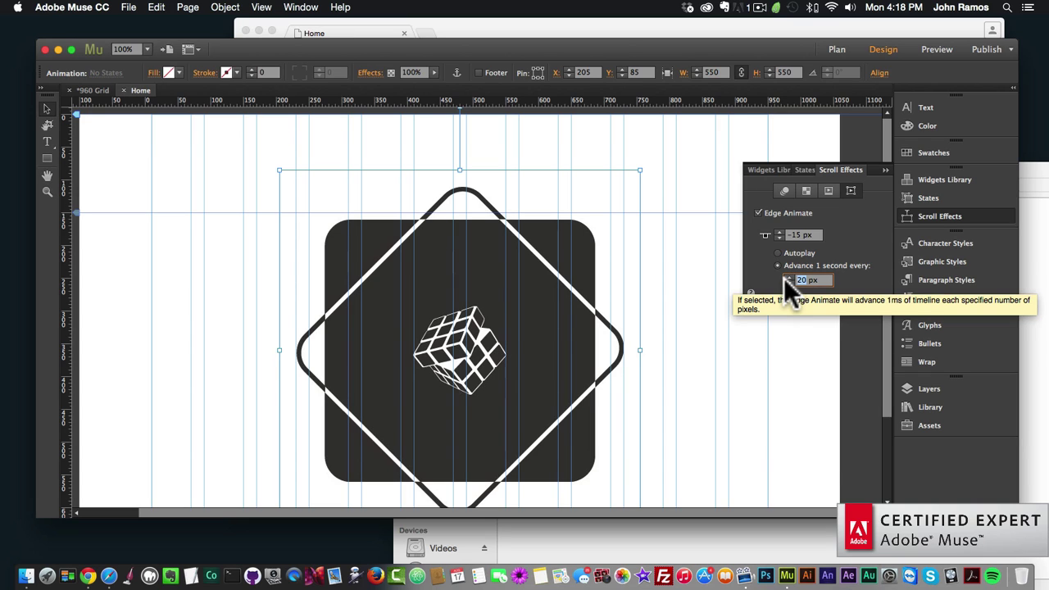
{"action": "type", "text": "100"}
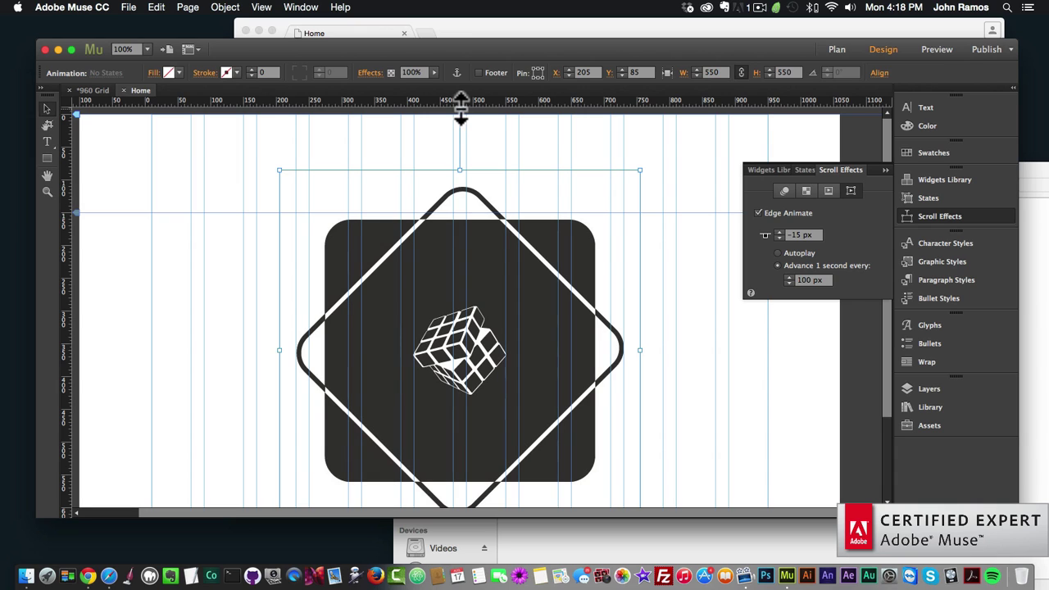
{"action": "mouse_move", "coordinate": [461, 112]}
{"action": "left_mouse_down"}
{"action": "mouse_move", "coordinate": [462, 78]}
{"action": "mouse_move", "coordinate": [462, 117]}
{"action": "left_mouse_up"}
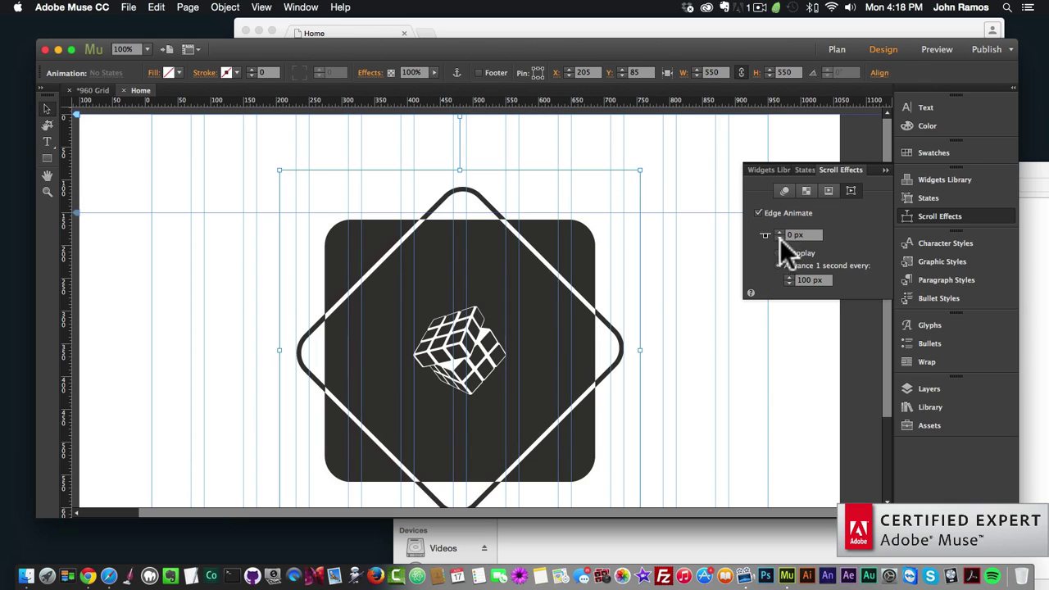
{"action": "left_click_drag", "start_coordinate": [460, 117], "coordinate": [459, 150]}
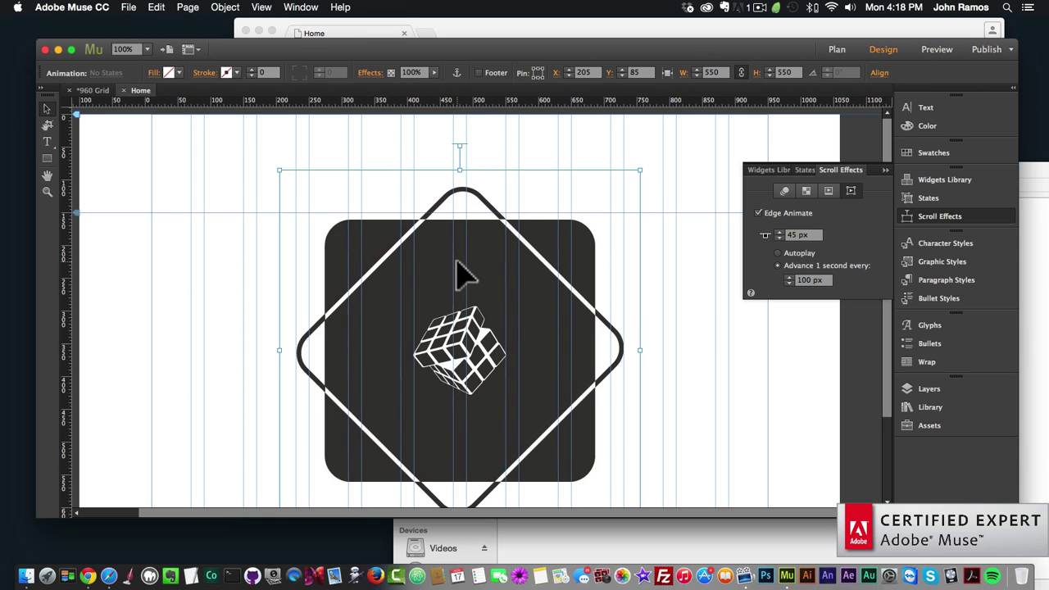
{"action": "left_click_drag", "start_coordinate": [460, 147], "coordinate": [459, 117]}
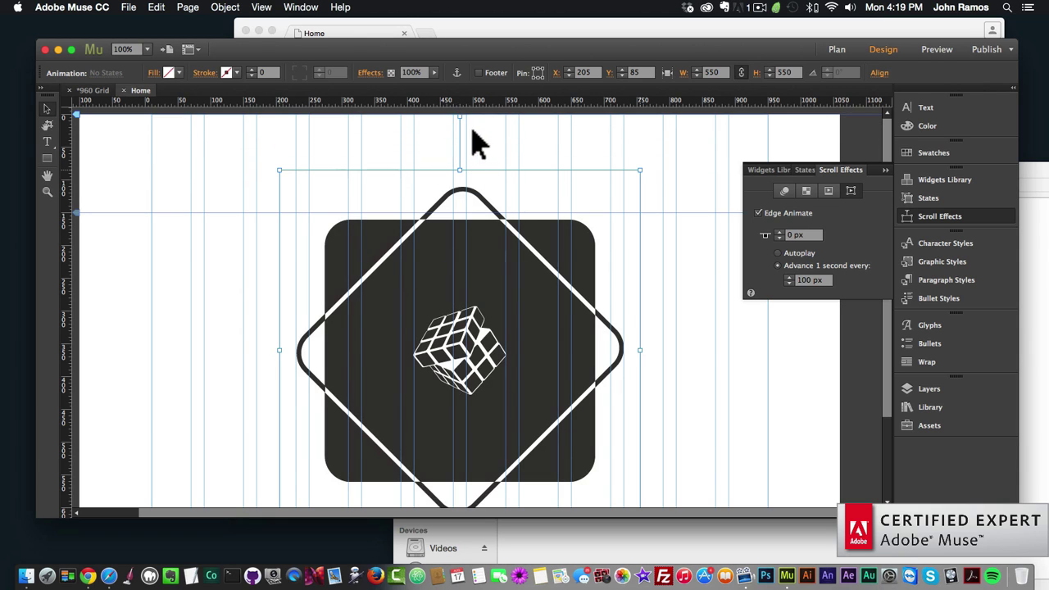
Step: Drag the Home page's bottom edge down to about 1876 px to allow scrolling
{"action": "left_click", "coordinate": [187, 293]}
{"action": "scroll", "coordinate": [172, 295], "scroll_direction": "down", "scroll_amount": 3}
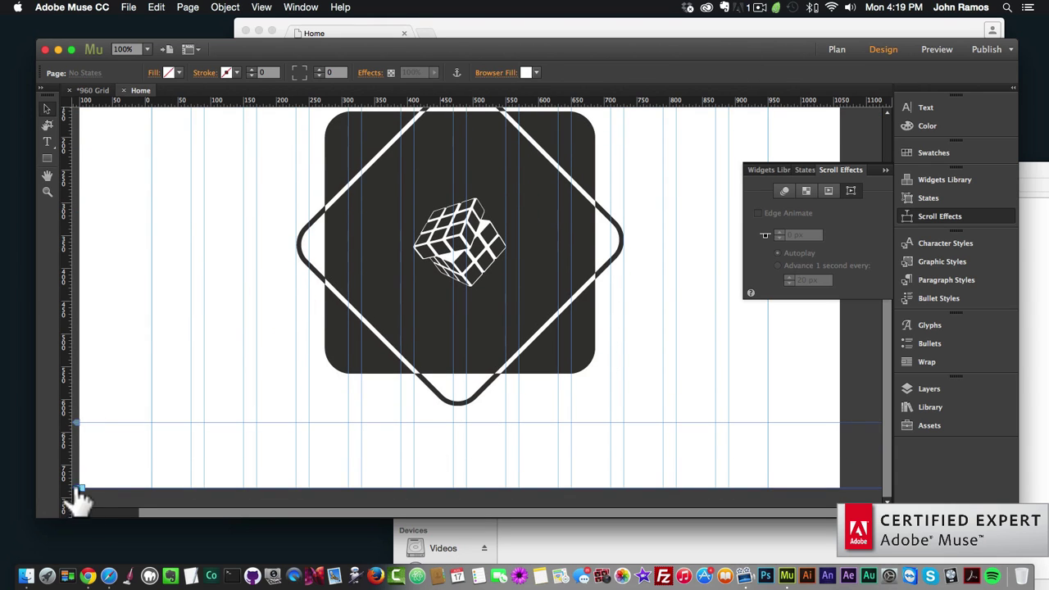
{"action": "scroll", "coordinate": [98, 413], "scroll_direction": "down", "scroll_amount": 1}
{"action": "scroll", "coordinate": [98, 414], "scroll_direction": "down", "scroll_amount": 3}
{"action": "left_click_drag", "start_coordinate": [70, 489], "coordinate": [78, 557]}
{"action": "scroll", "coordinate": [99, 397], "scroll_direction": "down", "scroll_amount": 3}
{"action": "mouse_move", "coordinate": [80, 492]}
{"action": "left_mouse_down"}
{"action": "mouse_move", "coordinate": [77, 536]}
{"action": "mouse_move", "coordinate": [99, 416]}
{"action": "mouse_move", "coordinate": [80, 414]}
{"action": "mouse_move", "coordinate": [88, 576]}
{"action": "mouse_move", "coordinate": [82, 481]}
{"action": "mouse_move", "coordinate": [84, 492]}
{"action": "left_mouse_up"}
{"action": "scroll", "coordinate": [265, 290], "scroll_direction": "up", "scroll_amount": 15}
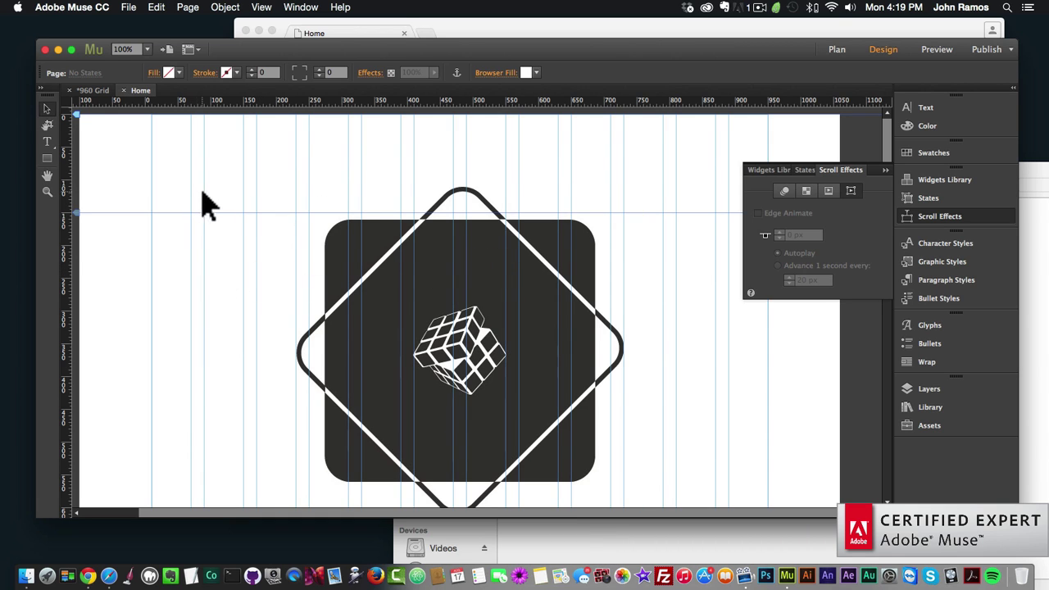
{"action": "left_click", "coordinate": [129, 6]}
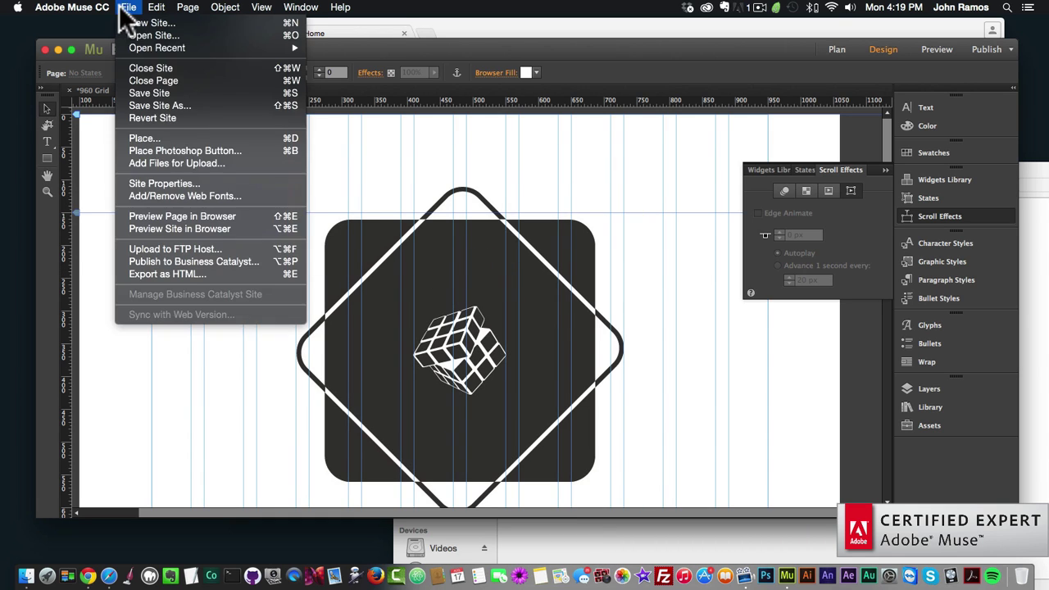
Step: Preview the page in Chrome, scroll to watch the cube rotate, then return to Muse
{"action": "left_click", "coordinate": [175, 215]}
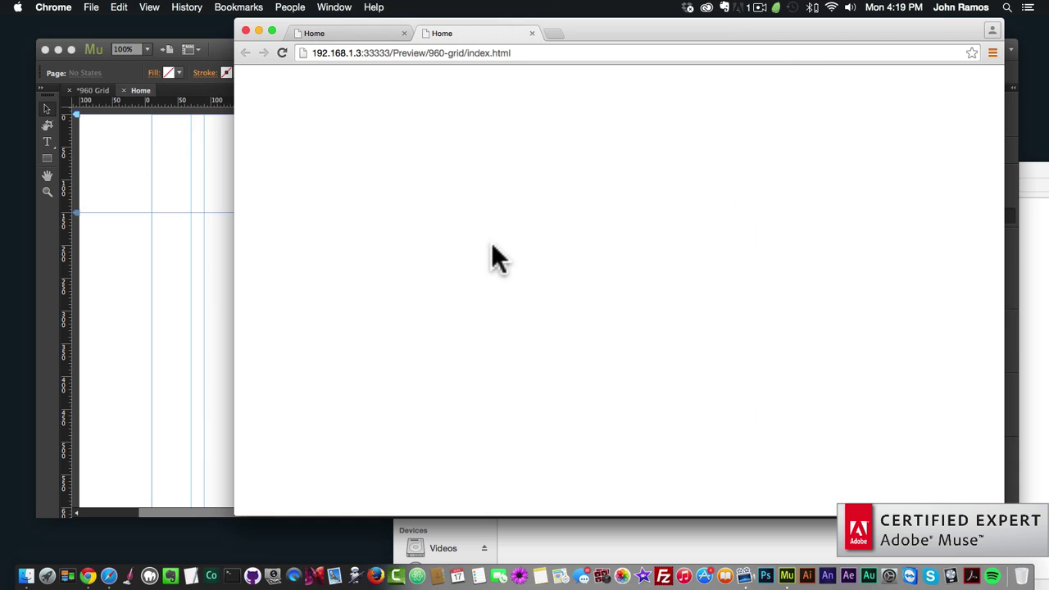
{"action": "scroll", "coordinate": [499, 258], "scroll_direction": "down", "scroll_amount": 3}
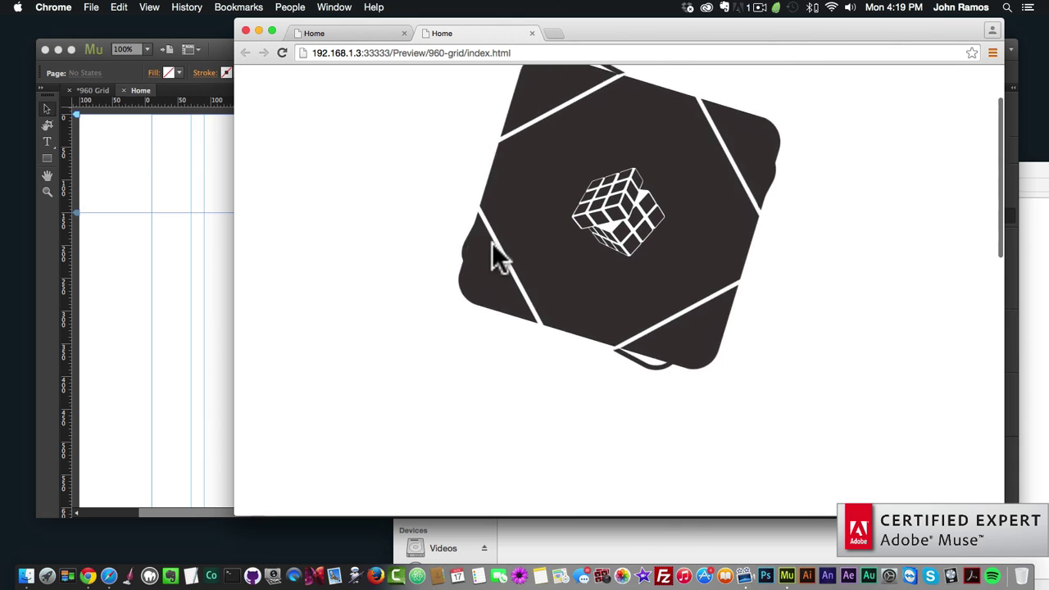
{"action": "scroll", "coordinate": [498, 258], "scroll_direction": "down", "scroll_amount": 3}
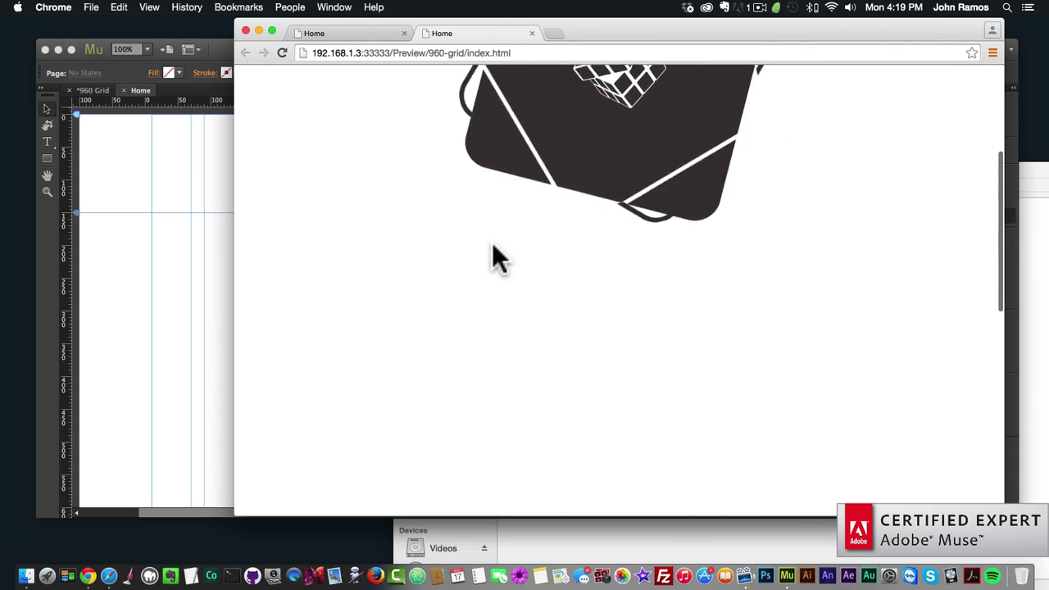
{"action": "scroll", "coordinate": [492, 253], "scroll_direction": "up", "scroll_amount": 5}
{"action": "key", "text": "super+Tab"}
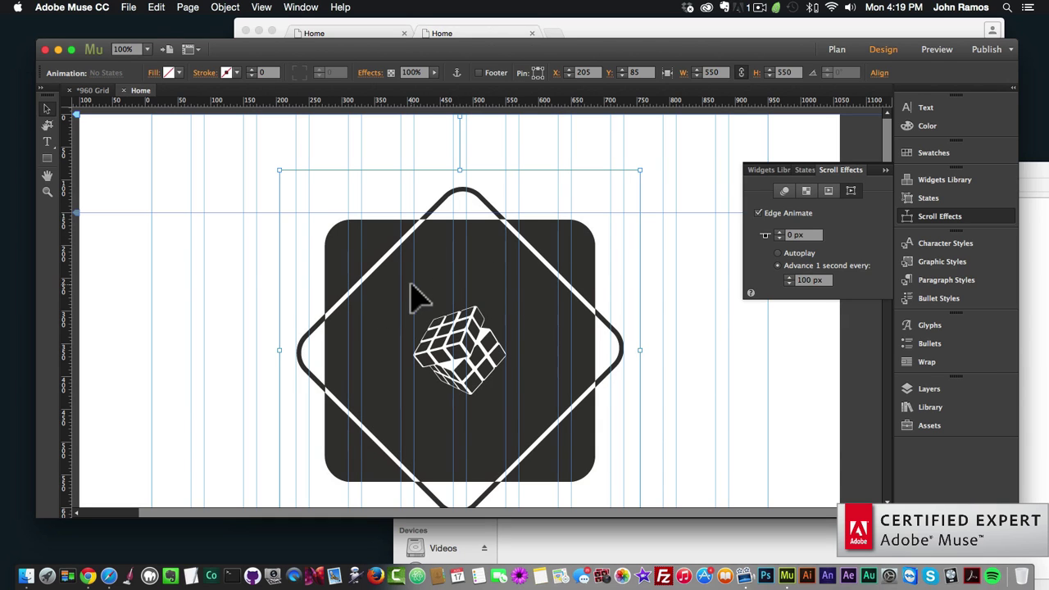
Step: Deselect the animation and preview the Home page again in a new Chrome tab
{"action": "left_click", "coordinate": [222, 242]}
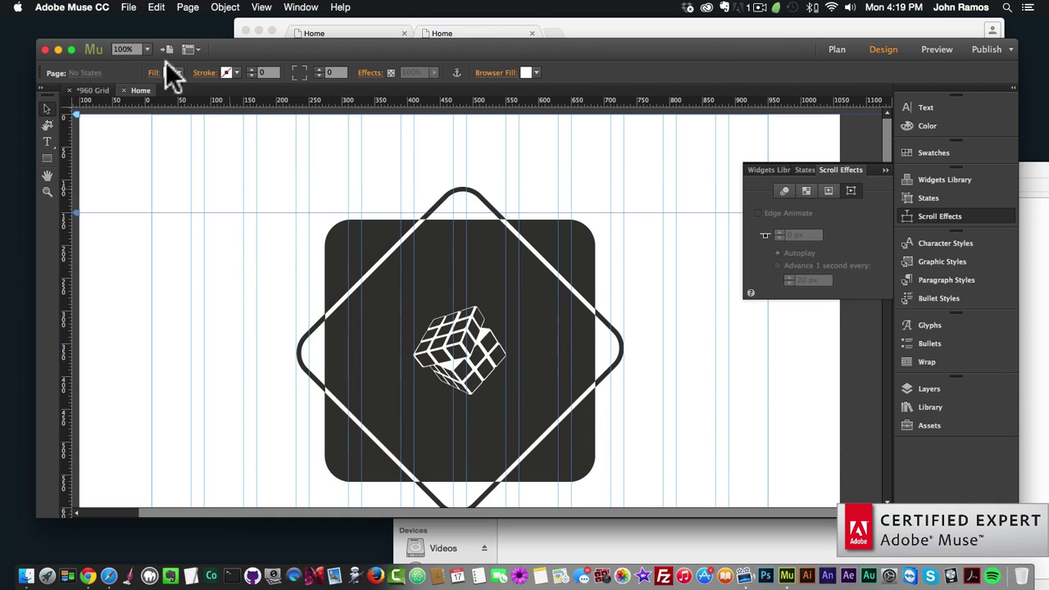
{"action": "left_click", "coordinate": [131, 10]}
{"action": "left_click", "coordinate": [172, 212]}
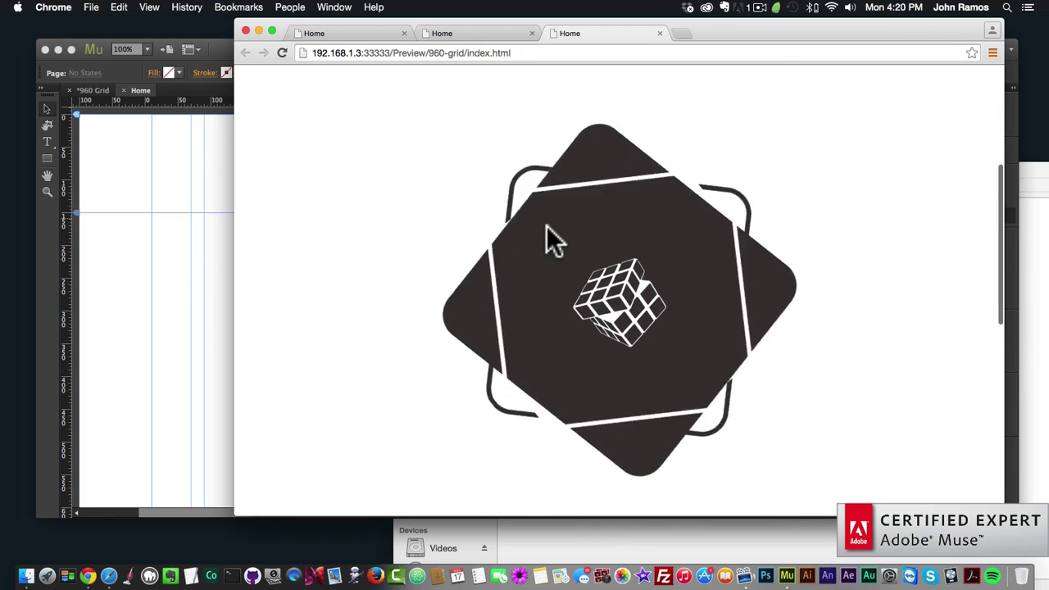
Step: Change the cube animation's scroll playback to advance 1 second every 200 px
{"action": "left_click", "coordinate": [145, 225]}
{"action": "left_click", "coordinate": [375, 270]}
{"action": "double_click", "coordinate": [803, 281]}
{"action": "type", "text": "200"}
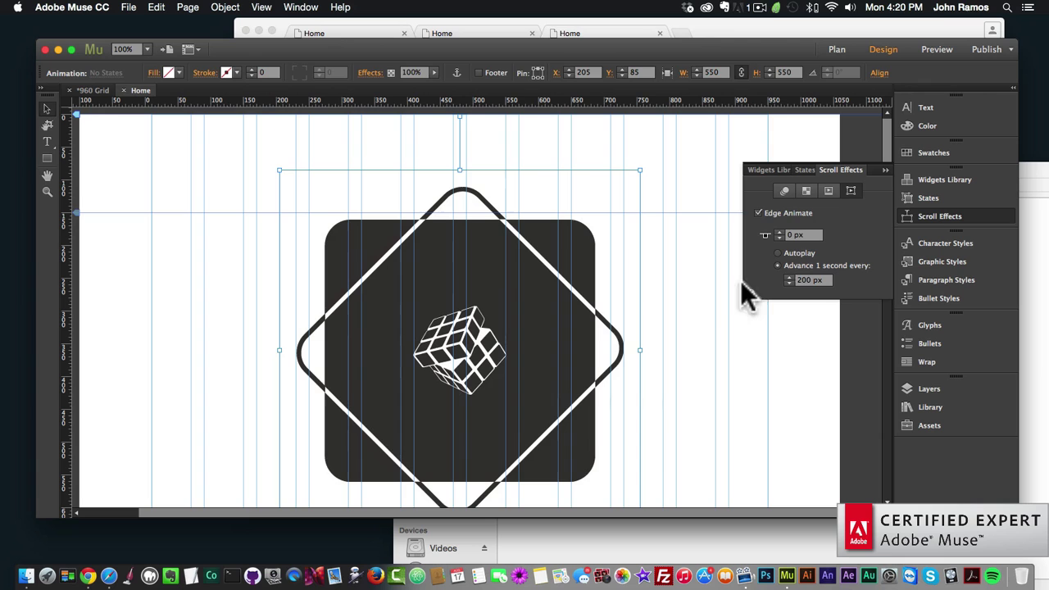
{"action": "left_click", "coordinate": [697, 297]}
{"action": "left_click", "coordinate": [132, 9]}
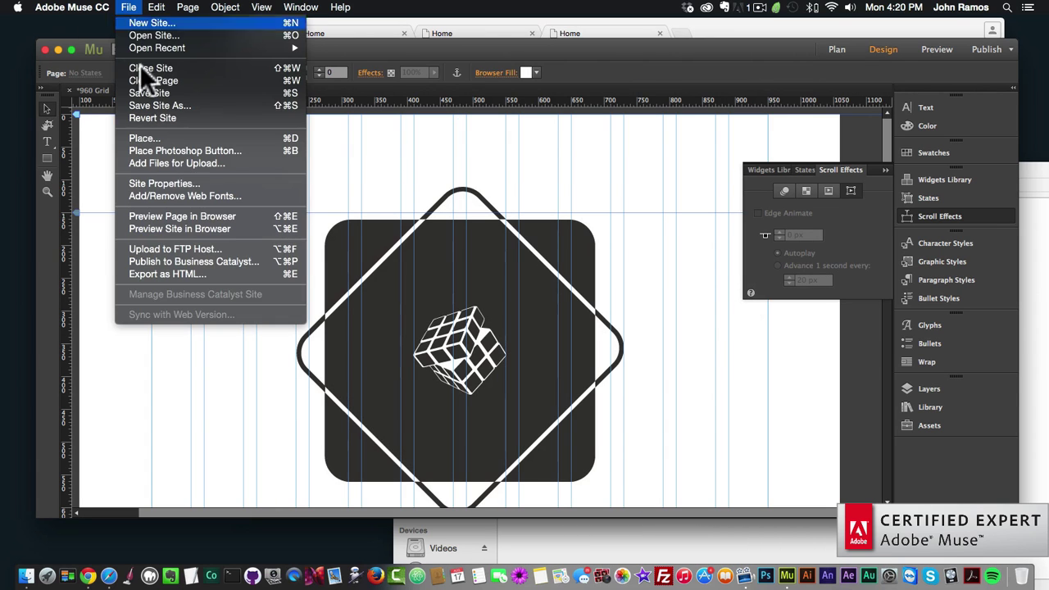
Step: Preview in Chrome and scroll down and up to test the 200 px-per-second rotation
{"action": "left_click", "coordinate": [166, 214]}
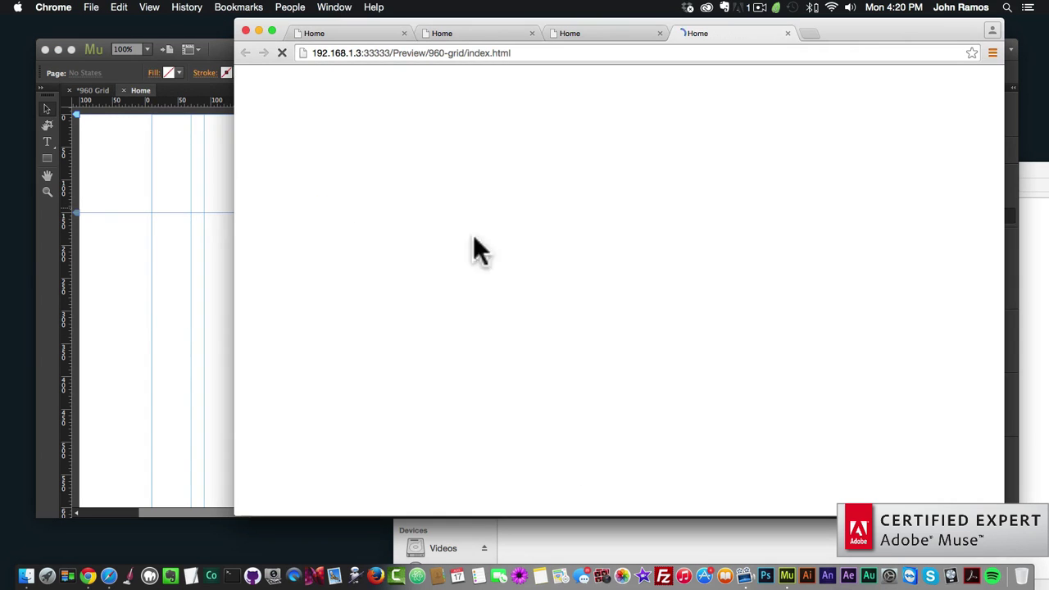
{"action": "scroll", "coordinate": [537, 249], "scroll_direction": "down", "scroll_amount": 10}
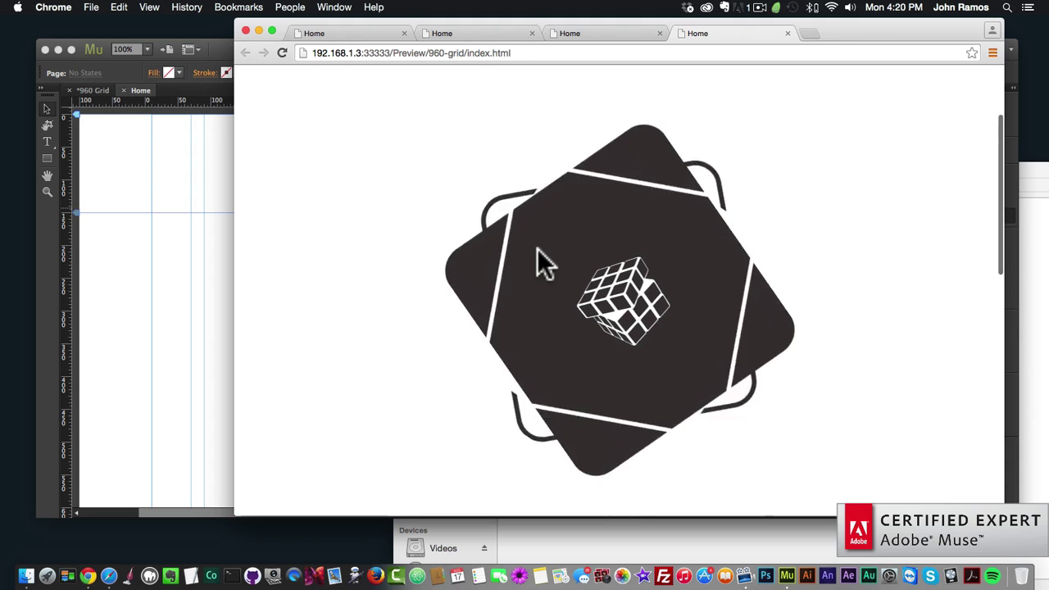
{"action": "scroll", "coordinate": [537, 250], "scroll_direction": "down", "scroll_amount": 5}
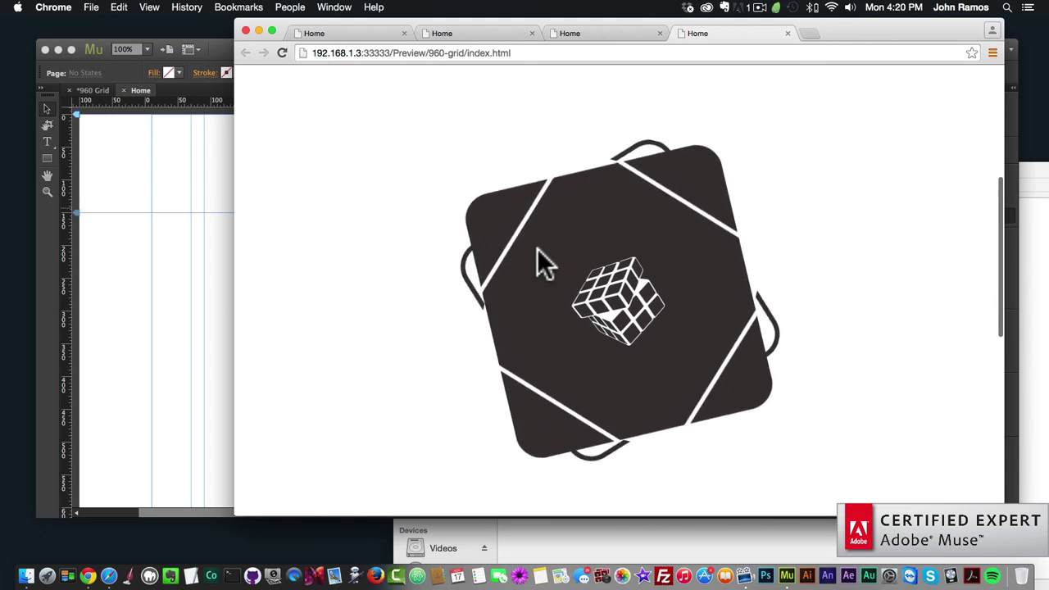
{"action": "scroll", "coordinate": [538, 250], "scroll_direction": "down", "scroll_amount": 5}
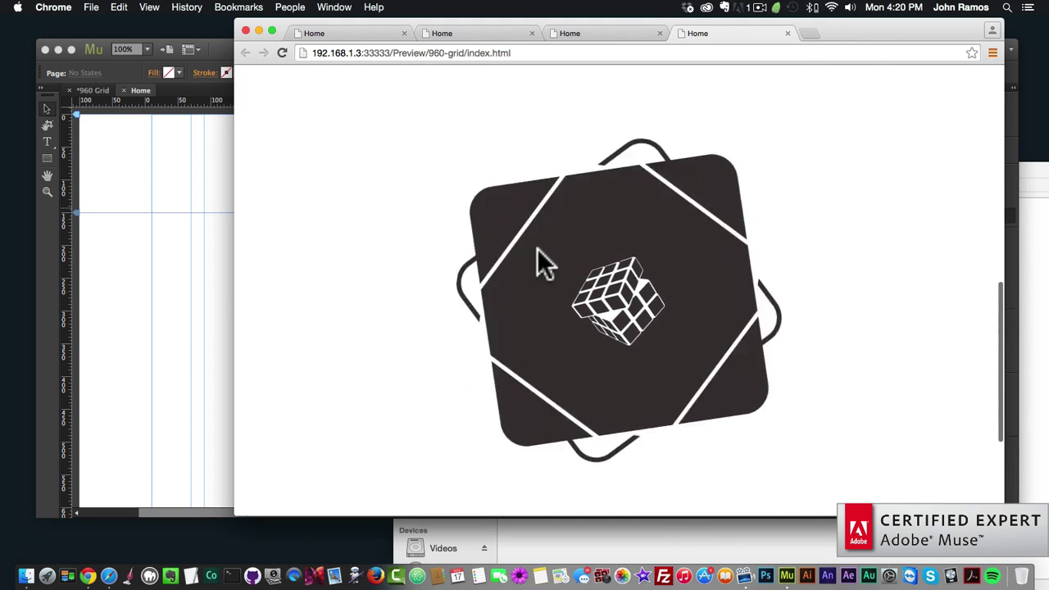
{"action": "scroll", "coordinate": [537, 262], "scroll_direction": "up", "scroll_amount": 5}
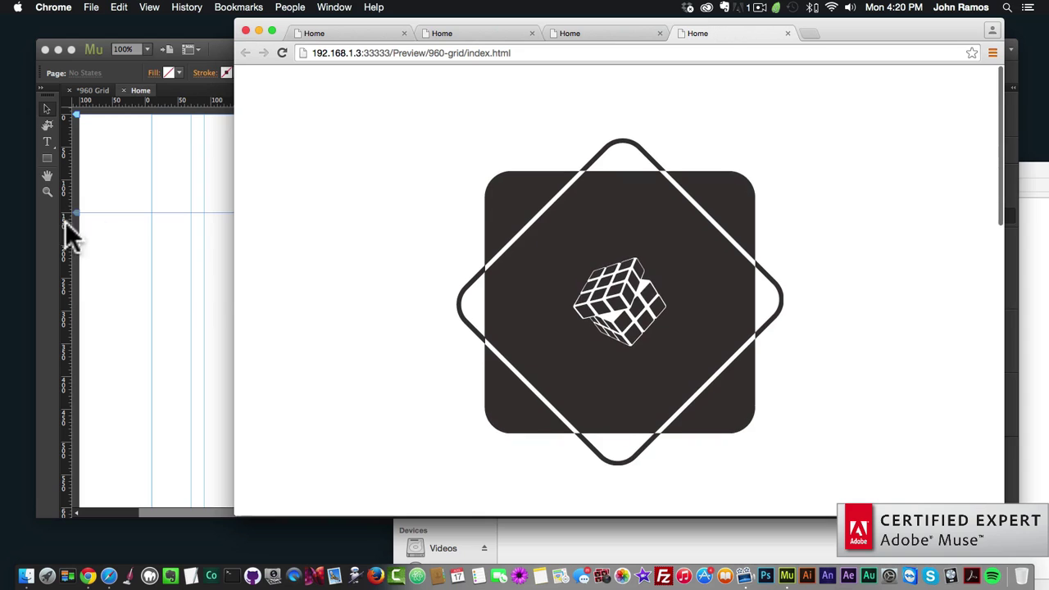
{"action": "left_click", "coordinate": [125, 231]}
Step: Set the cube animation's Advance 1 second every value to 50 px
{"action": "left_click", "coordinate": [492, 340]}
{"action": "left_click", "coordinate": [802, 280]}
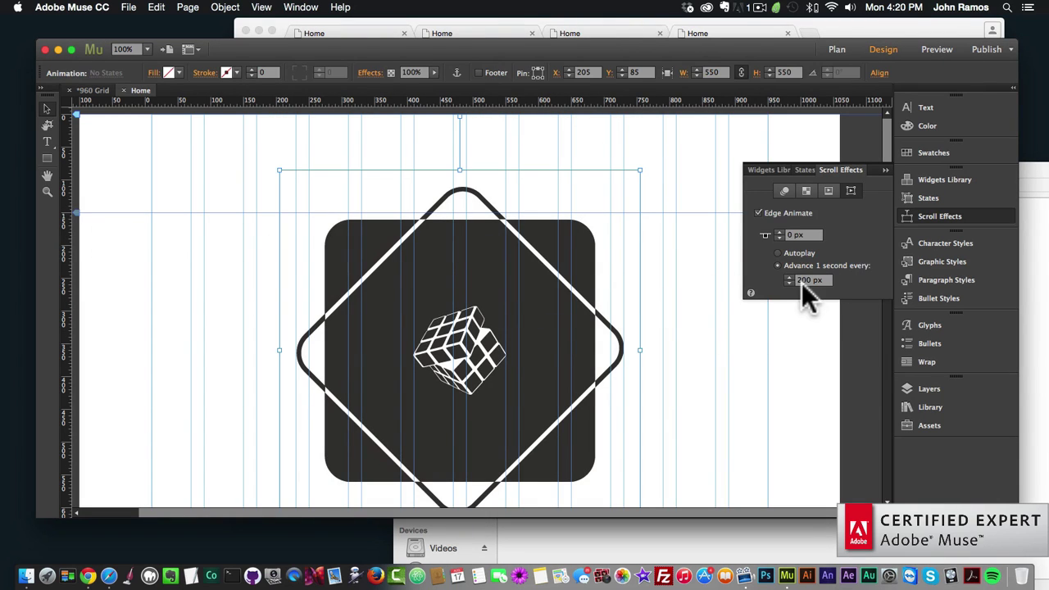
{"action": "type", "text": "500"}
{"action": "left_click", "coordinate": [168, 209]}
Step: Preview the faster rotation in the browser, then return to the Muse design view
{"action": "left_click", "coordinate": [129, 8]}
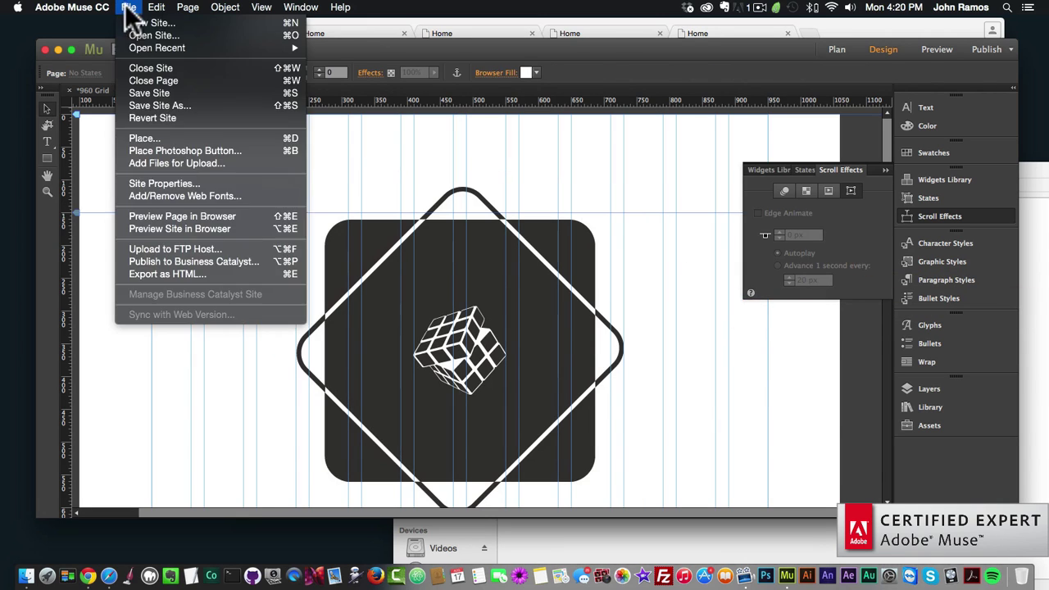
{"action": "left_click", "coordinate": [164, 216]}
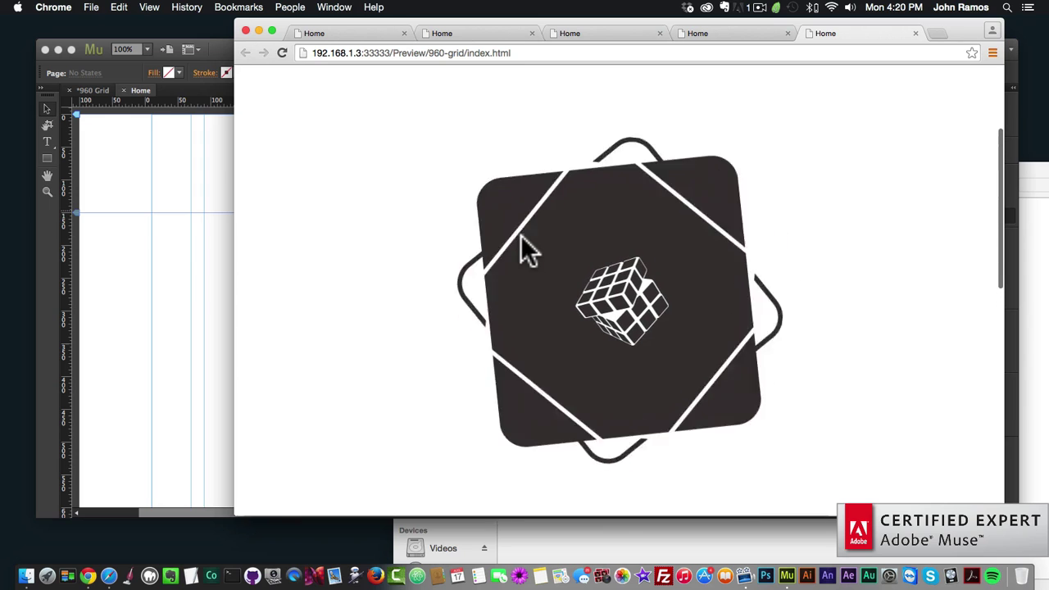
{"action": "left_click", "coordinate": [230, 254]}
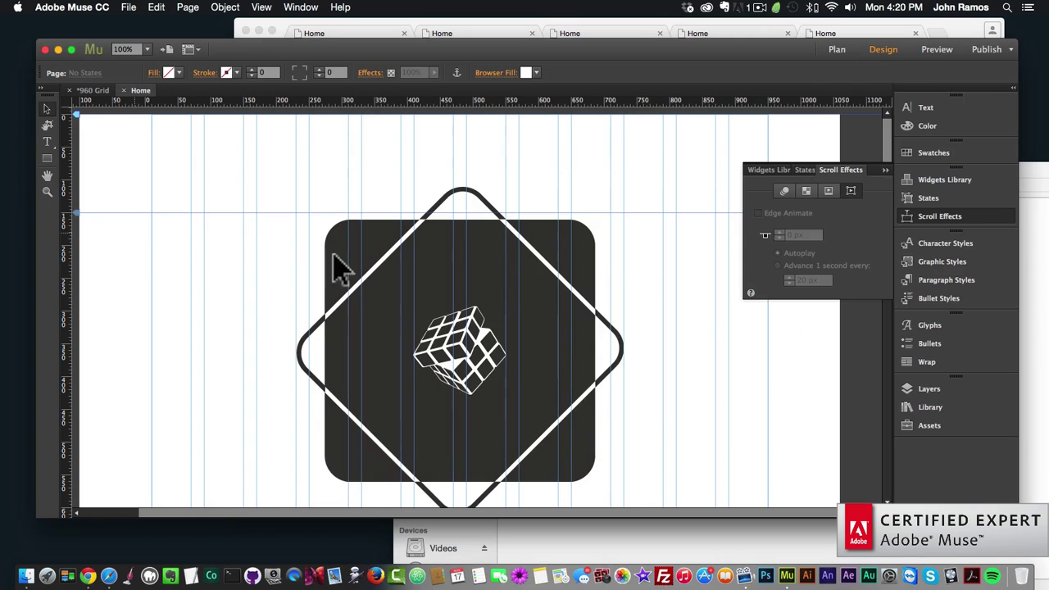
Step: Set the cube animation's scroll start position to 62 px
{"action": "left_click", "coordinate": [474, 300]}
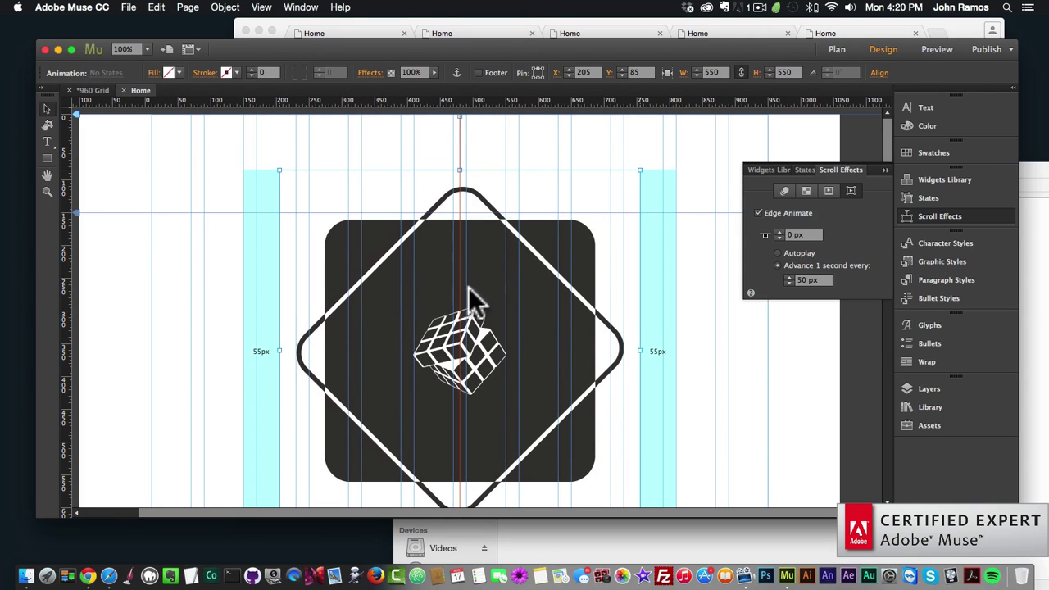
{"action": "left_click_drag", "start_coordinate": [461, 118], "coordinate": [460, 157]}
{"action": "left_click", "coordinate": [217, 205]}
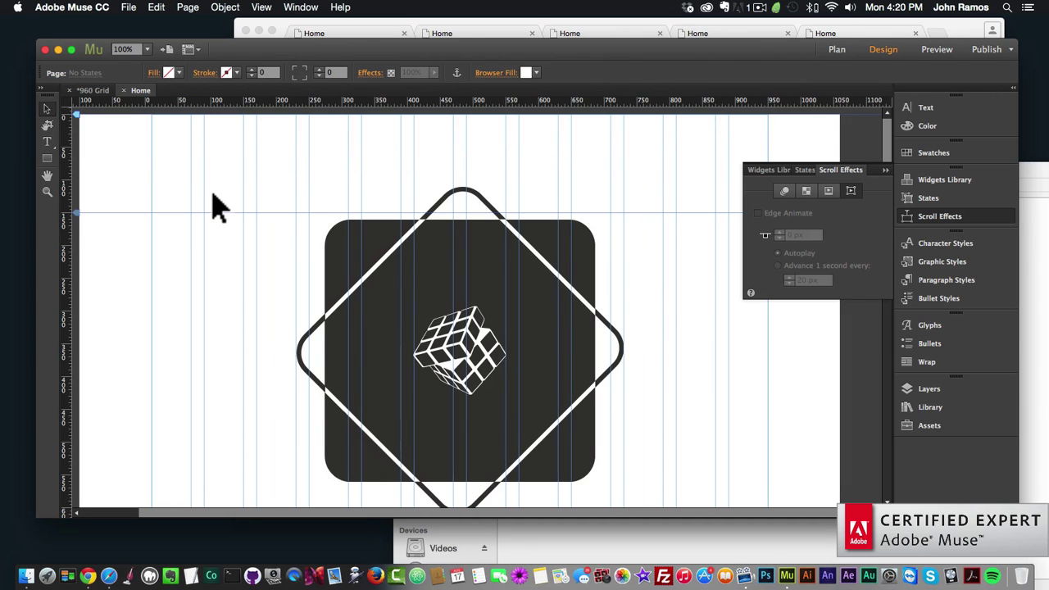
{"action": "left_click", "coordinate": [475, 173]}
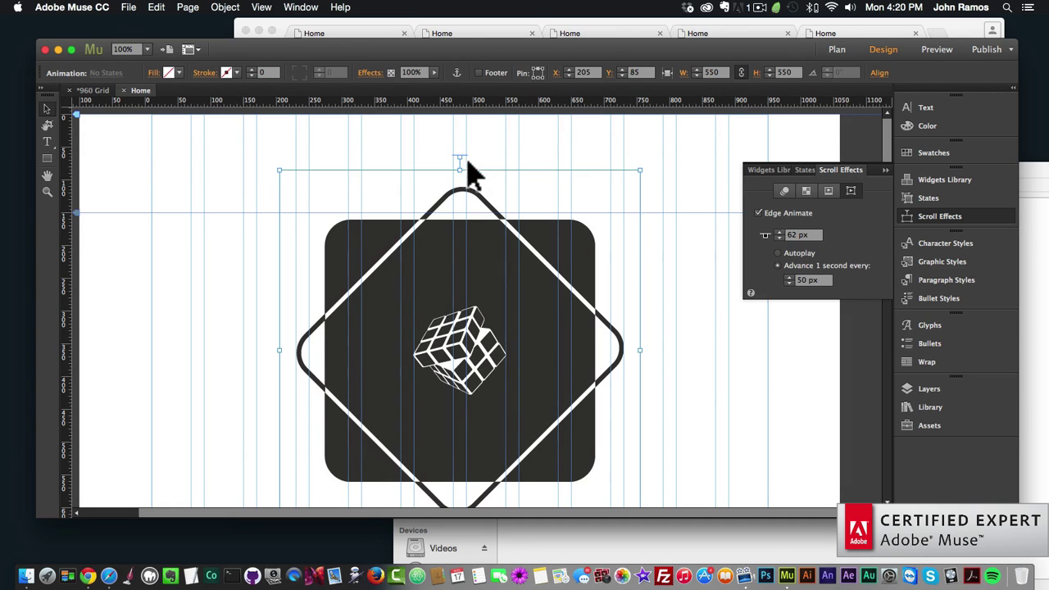
Step: Preview the page in the browser, then move the cube down-left to X 10, Y 367
{"action": "left_click", "coordinate": [129, 7]}
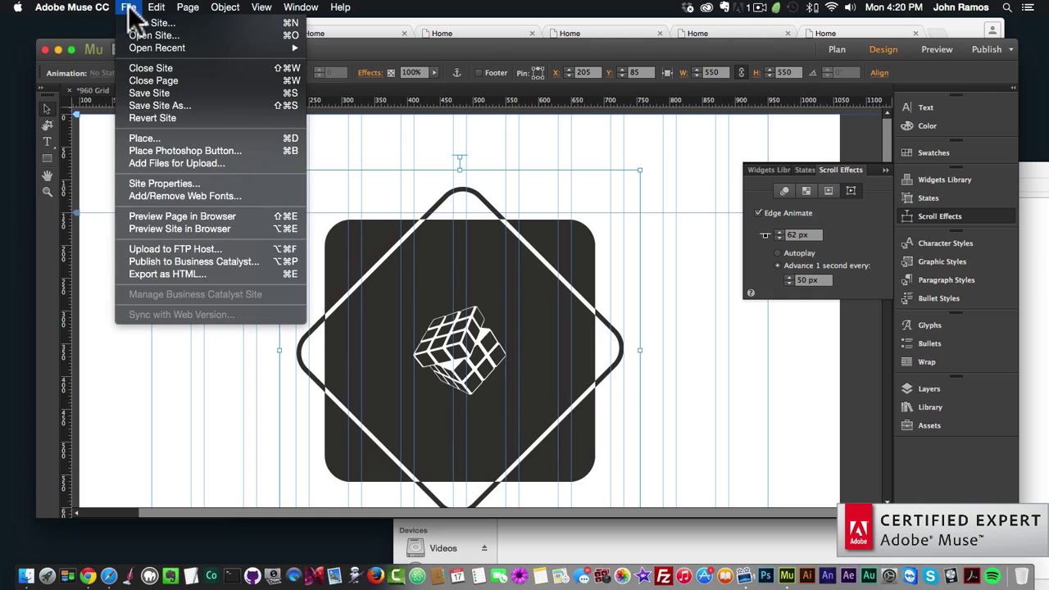
{"action": "left_click", "coordinate": [173, 215]}
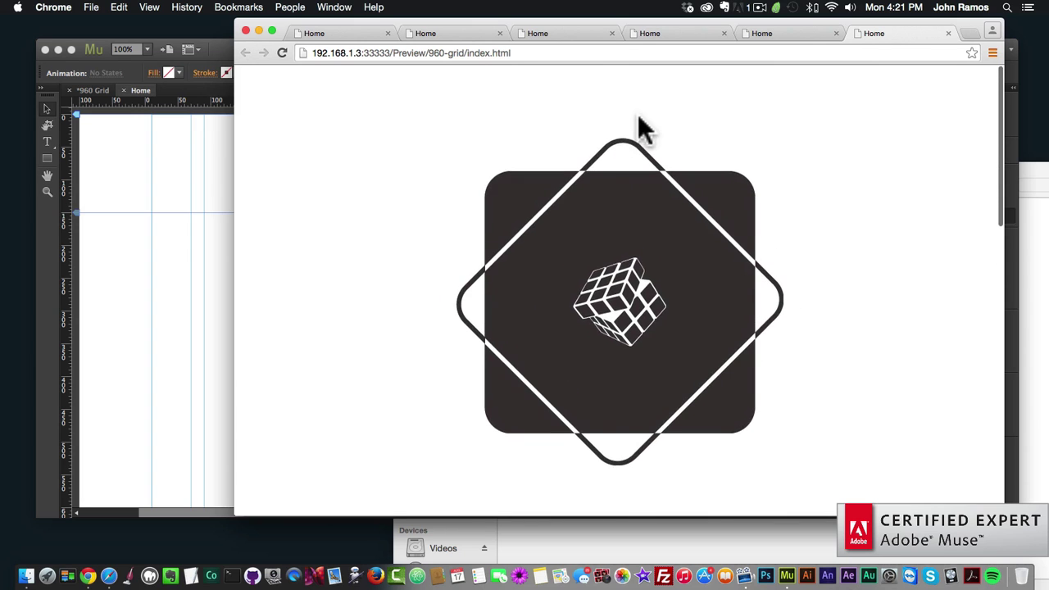
{"action": "left_click", "coordinate": [197, 262]}
{"action": "left_click_drag", "start_coordinate": [528, 360], "coordinate": [420, 413]}
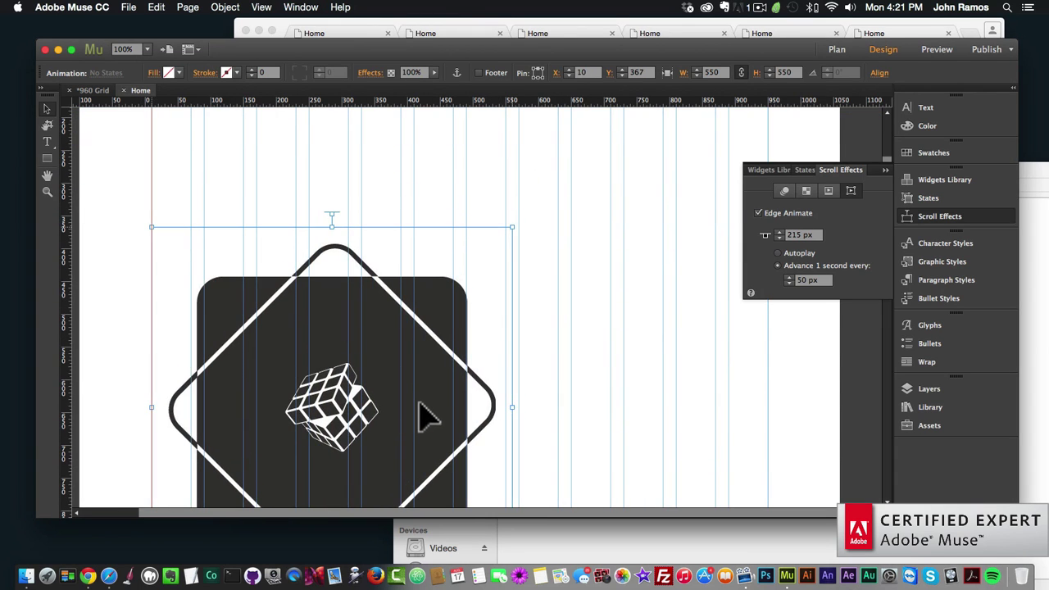
Step: Drag the cube animation down the page to Y 453
{"action": "scroll", "coordinate": [422, 418], "scroll_direction": "up", "scroll_amount": 5}
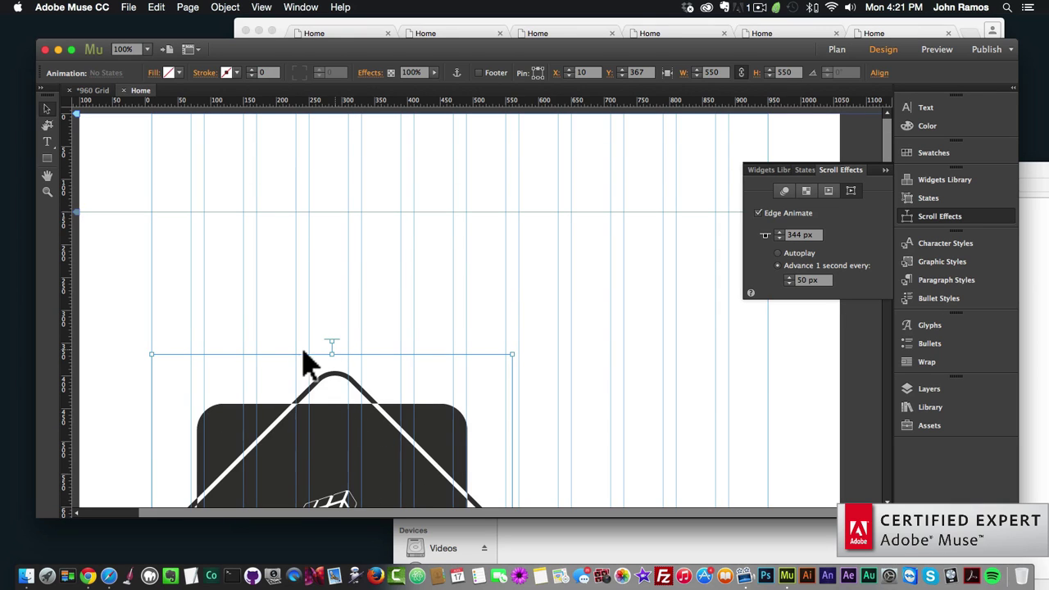
{"action": "scroll", "coordinate": [374, 402], "scroll_direction": "down", "scroll_amount": 7}
{"action": "left_click_drag", "start_coordinate": [362, 299], "coordinate": [361, 354]}
Step: Preview the page in Chrome twice, scrolling to watch the cube rotate from 430 px
{"action": "left_click", "coordinate": [129, 7]}
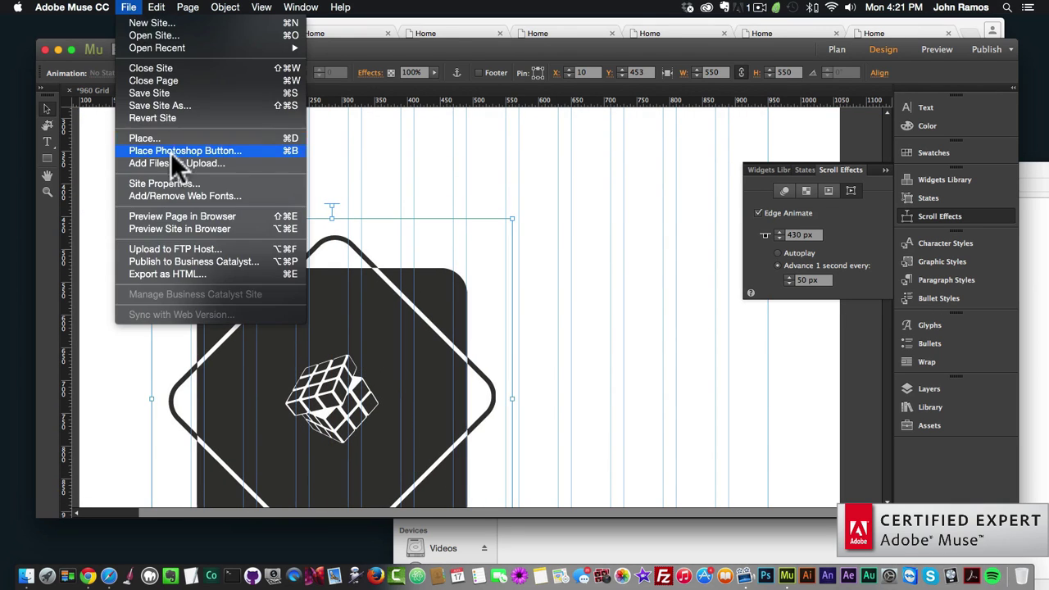
{"action": "left_click", "coordinate": [178, 215]}
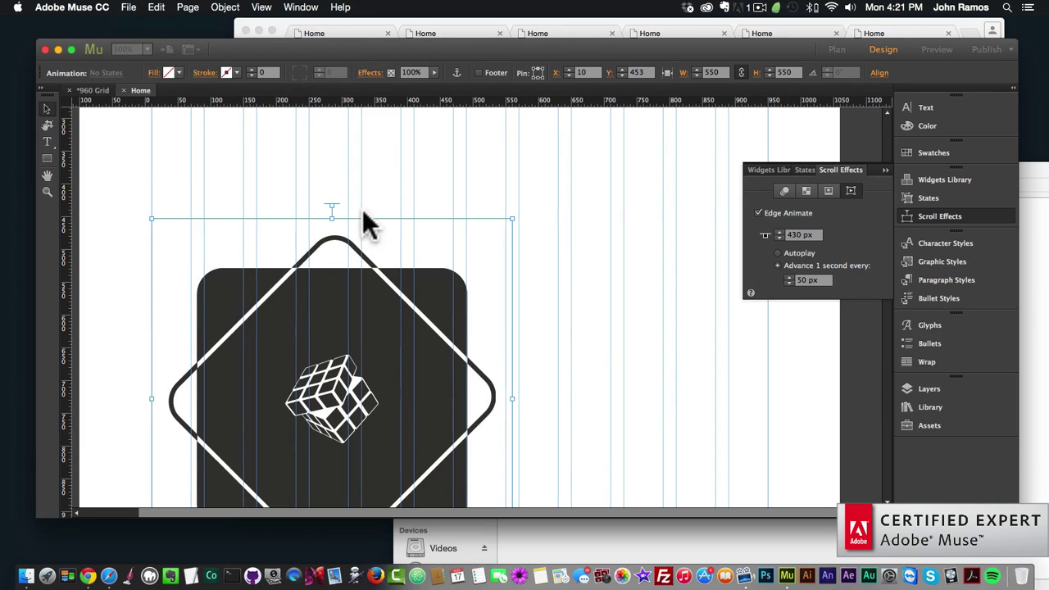
{"action": "scroll", "coordinate": [428, 237], "scroll_direction": "down", "scroll_amount": 5}
{"action": "left_click", "coordinate": [206, 246]}
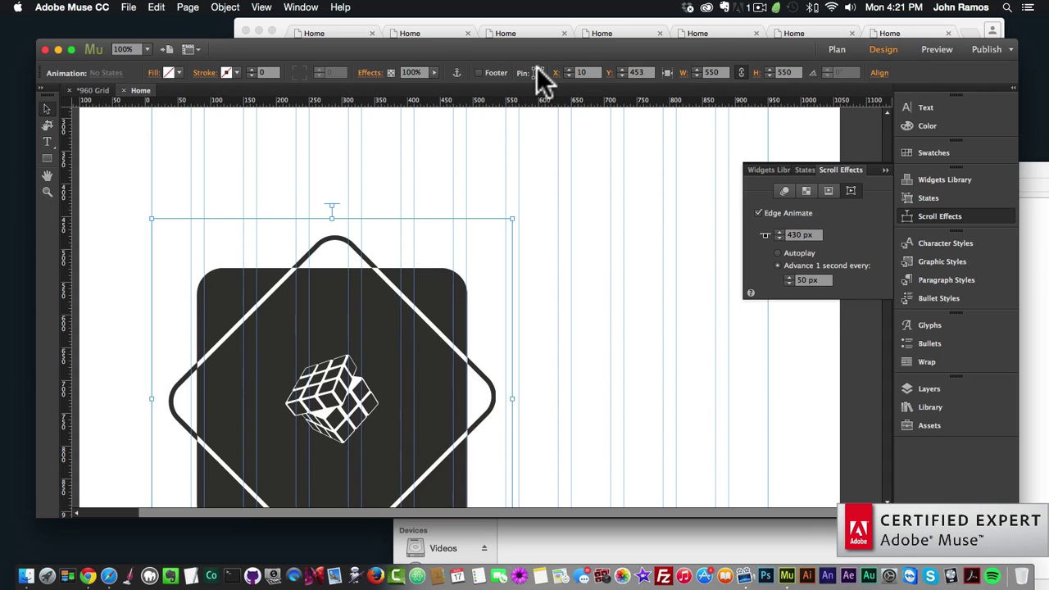
{"action": "left_click", "coordinate": [129, 8]}
{"action": "left_click", "coordinate": [168, 218]}
{"action": "scroll", "coordinate": [569, 266], "scroll_direction": "down", "scroll_amount": 5}
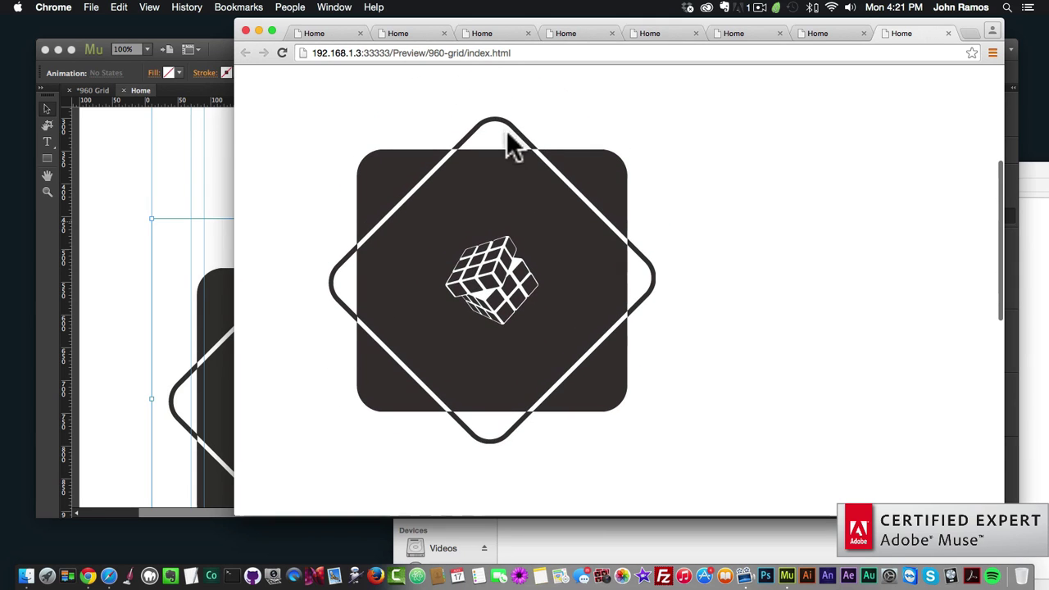
Step: Scroll the Chrome preview up and down to watch the cube's scroll effect, then return to Muse
{"action": "scroll", "coordinate": [542, 165], "scroll_direction": "down", "scroll_amount": 5}
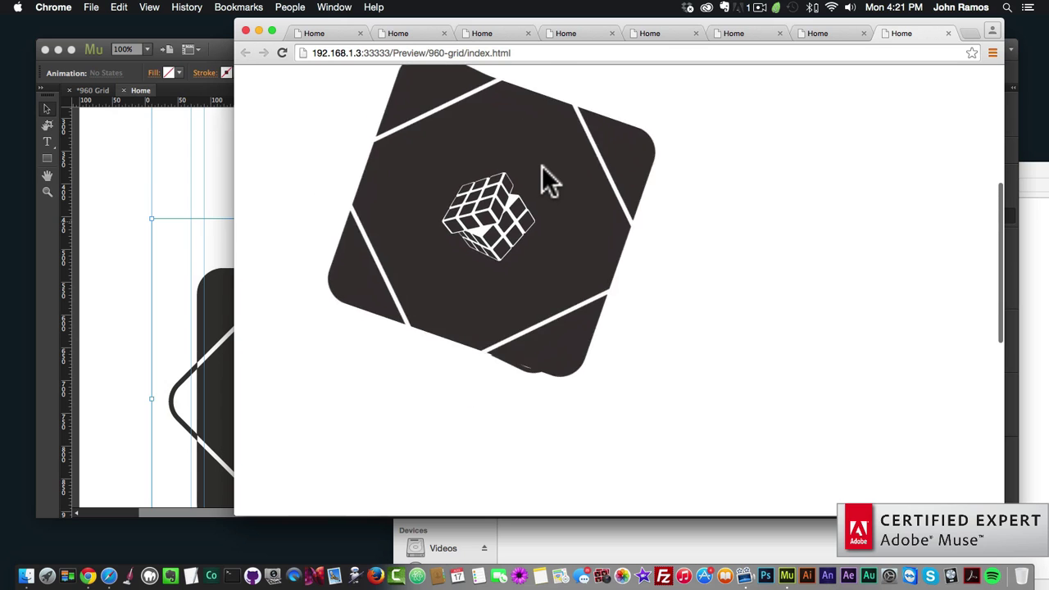
{"action": "scroll", "coordinate": [542, 168], "scroll_direction": "down", "scroll_amount": 8}
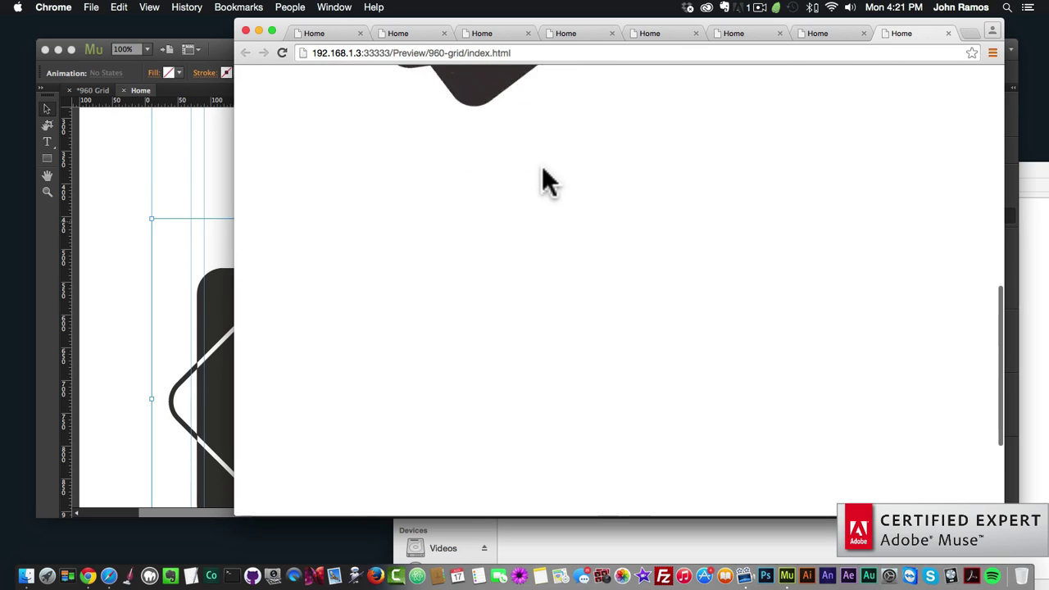
{"action": "scroll", "coordinate": [542, 168], "scroll_direction": "up", "scroll_amount": 8}
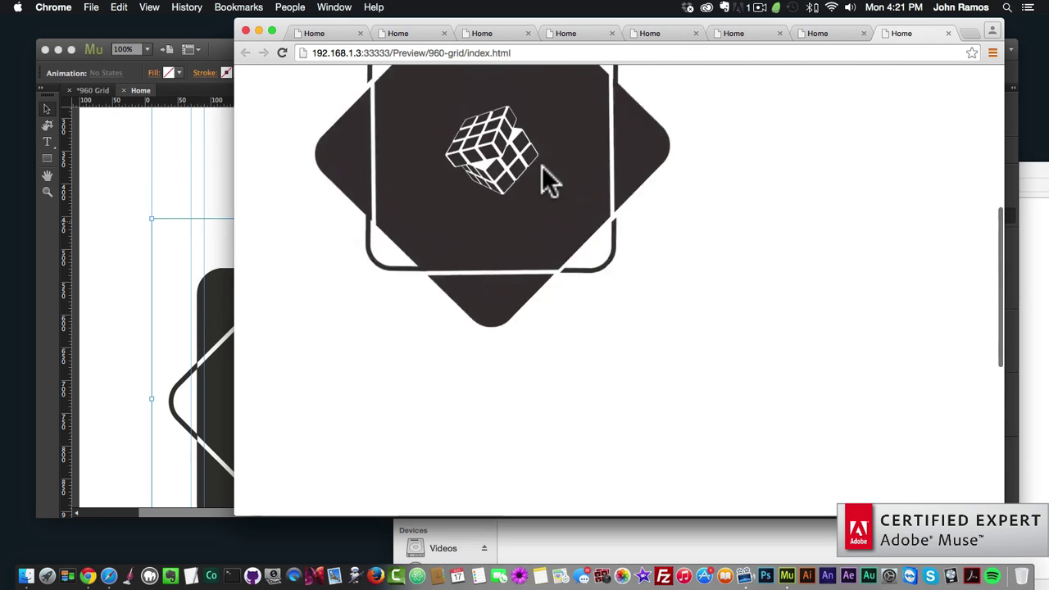
{"action": "scroll", "coordinate": [541, 168], "scroll_direction": "down", "scroll_amount": 3}
{"action": "scroll", "coordinate": [541, 166], "scroll_direction": "up", "scroll_amount": 5}
{"action": "scroll", "coordinate": [542, 166], "scroll_direction": "down", "scroll_amount": 5}
{"action": "scroll", "coordinate": [542, 166], "scroll_direction": "up", "scroll_amount": 4}
{"action": "scroll", "coordinate": [541, 166], "scroll_direction": "down", "scroll_amount": 3}
{"action": "scroll", "coordinate": [548, 181], "scroll_direction": "down", "scroll_amount": 5}
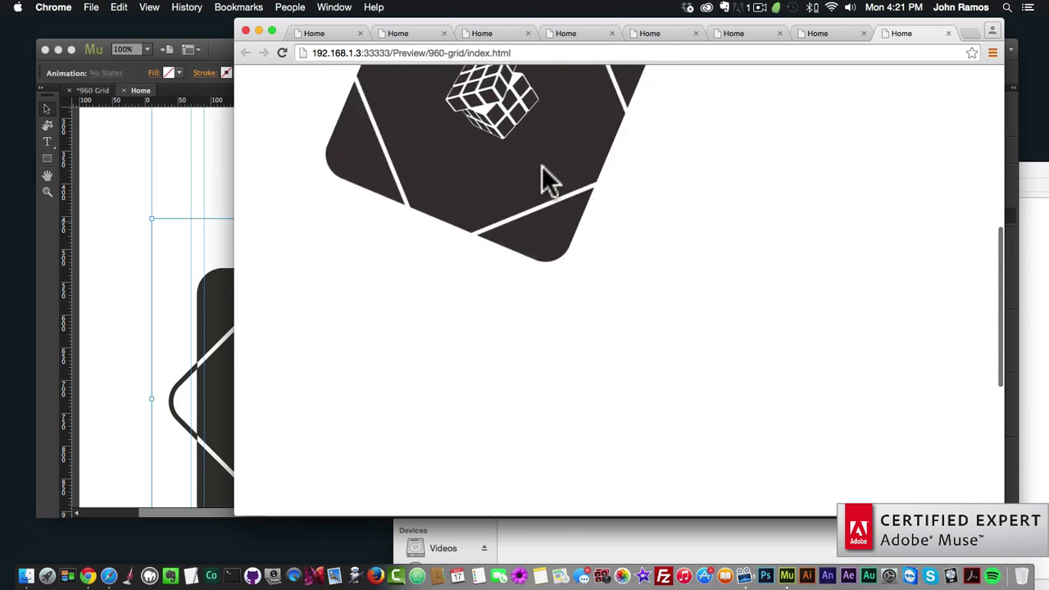
{"action": "left_click", "coordinate": [139, 218]}
{"action": "scroll", "coordinate": [569, 300], "scroll_direction": "up", "scroll_amount": 8}
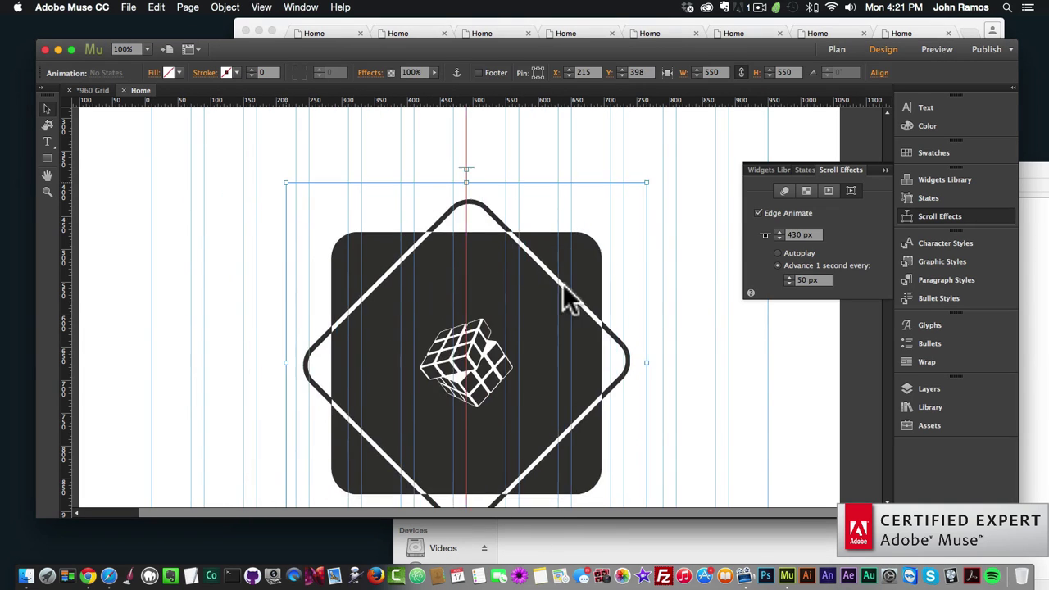
Step: Move the cube to X 205, Y 150 and set its Edge Animate effect to Autoplay at 82 px
{"action": "left_click_drag", "start_coordinate": [525, 392], "coordinate": [515, 283]}
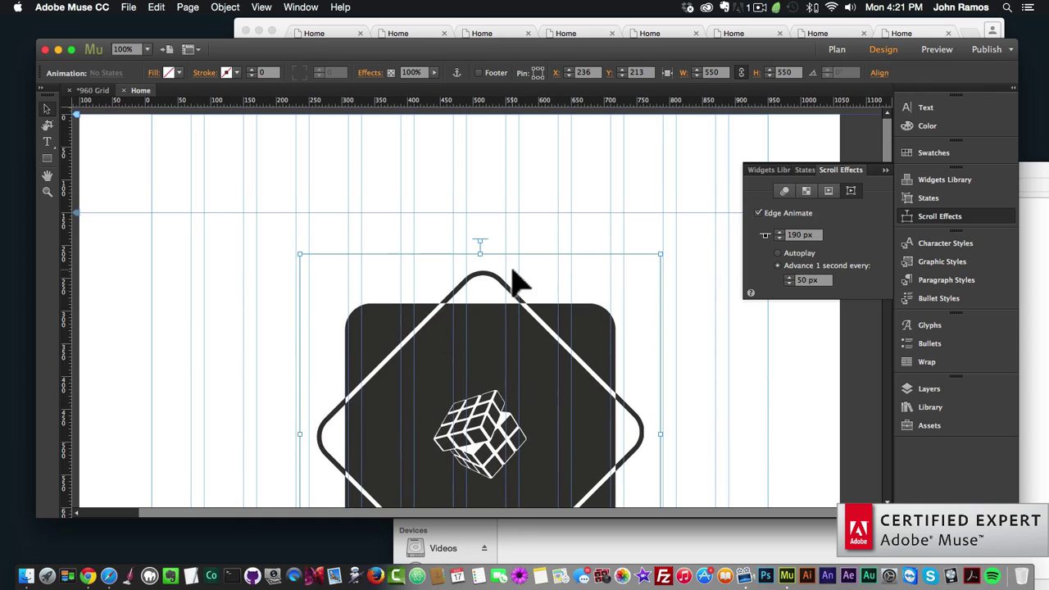
{"action": "left_click_drag", "start_coordinate": [508, 320], "coordinate": [491, 276]}
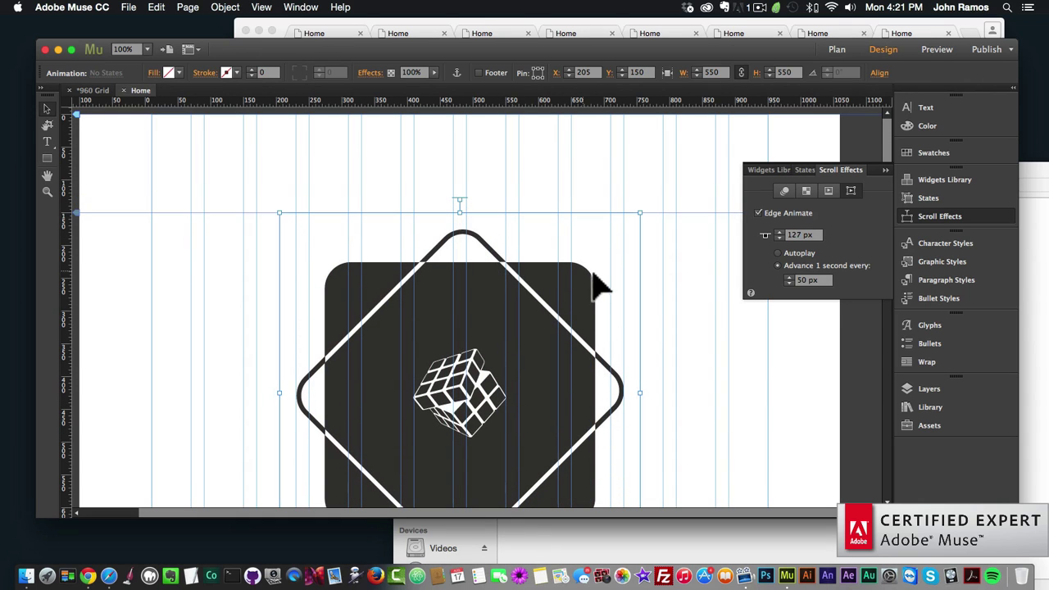
{"action": "left_click", "coordinate": [777, 253]}
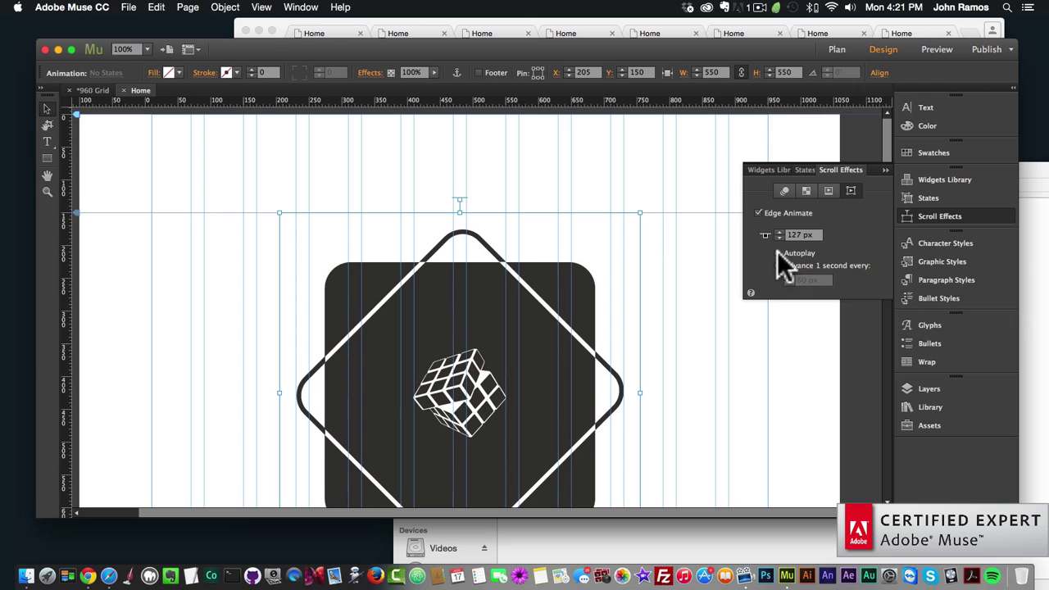
{"action": "left_click_drag", "start_coordinate": [460, 198], "coordinate": [461, 171]}
{"action": "left_click", "coordinate": [318, 188]}
{"action": "left_click", "coordinate": [129, 7]}
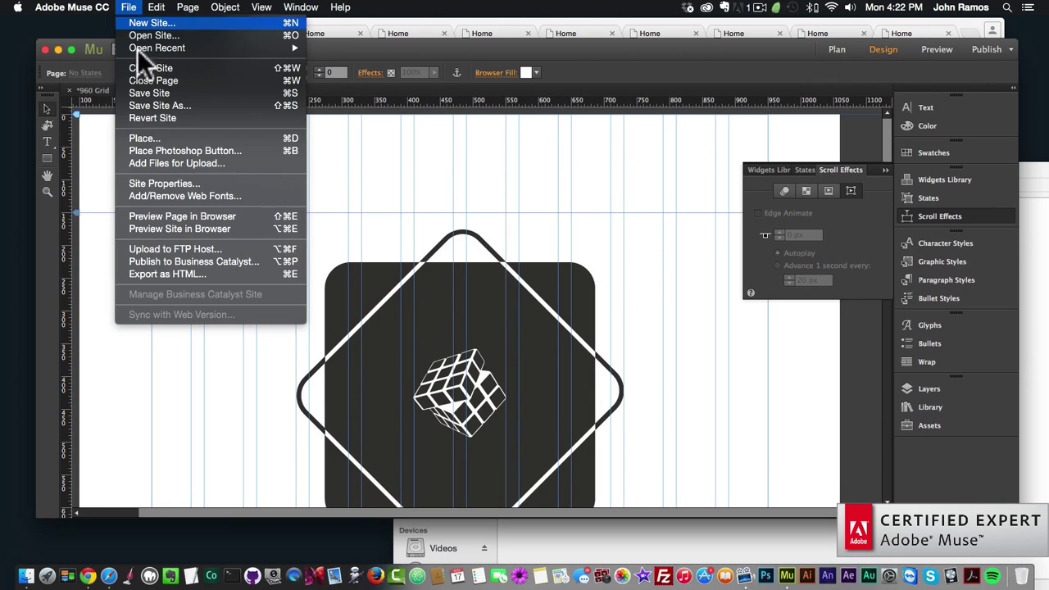
Step: Preview the page in Chrome, scroll to watch the cube autoplay, then return to Muse
{"action": "left_click", "coordinate": [189, 213]}
{"action": "scroll", "coordinate": [407, 234], "scroll_direction": "down", "scroll_amount": 5}
{"action": "scroll", "coordinate": [407, 246], "scroll_direction": "up", "scroll_amount": 5}
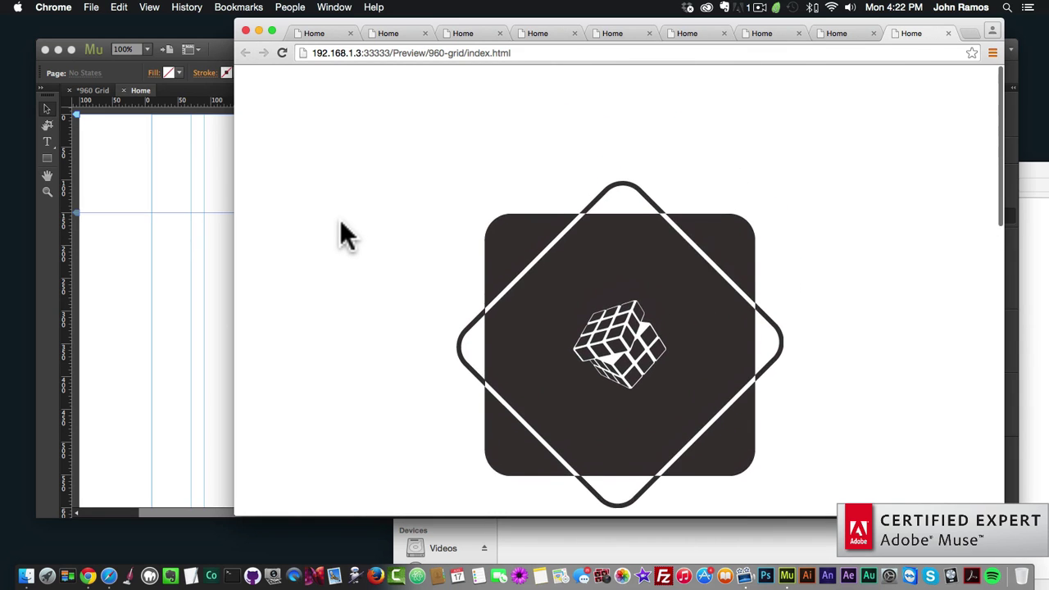
{"action": "scroll", "coordinate": [345, 237], "scroll_direction": "down", "scroll_amount": 3}
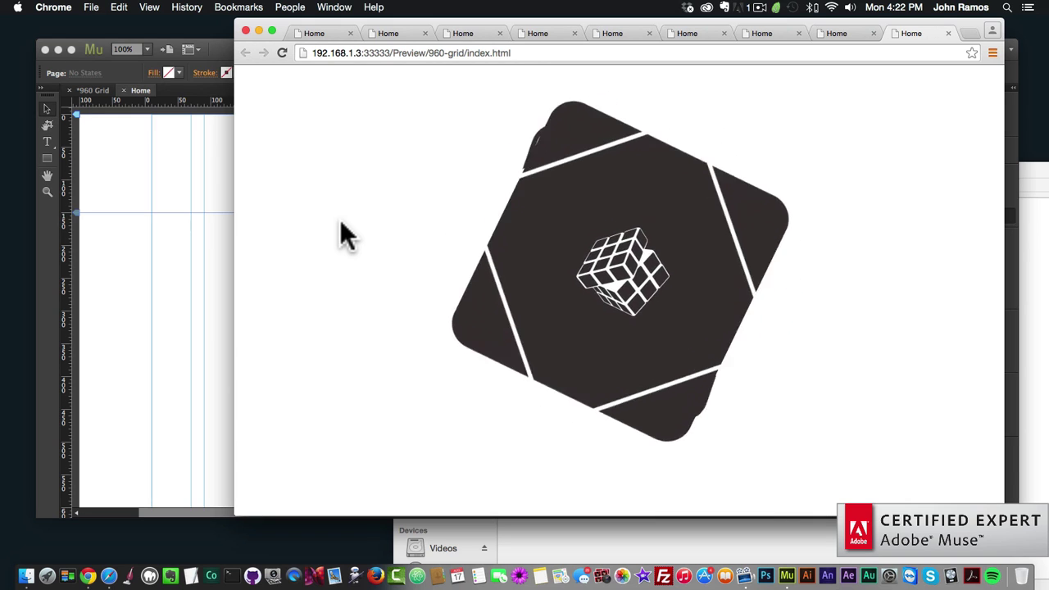
{"action": "left_click", "coordinate": [194, 251]}
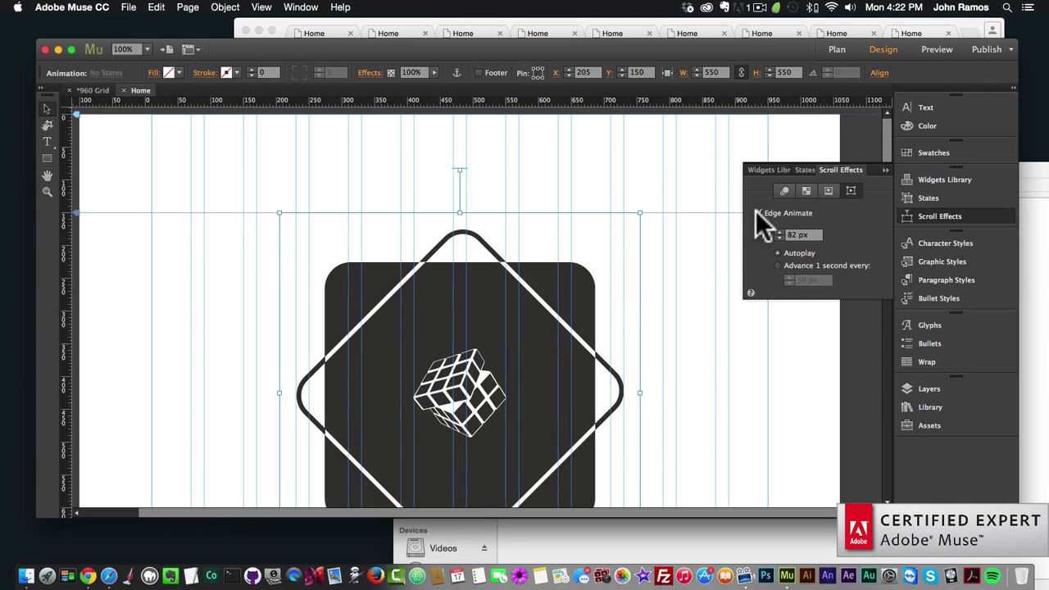
Step: Turn off the cube's Edge Animate scroll effect and preview the page in the browser
{"action": "left_click", "coordinate": [757, 212]}
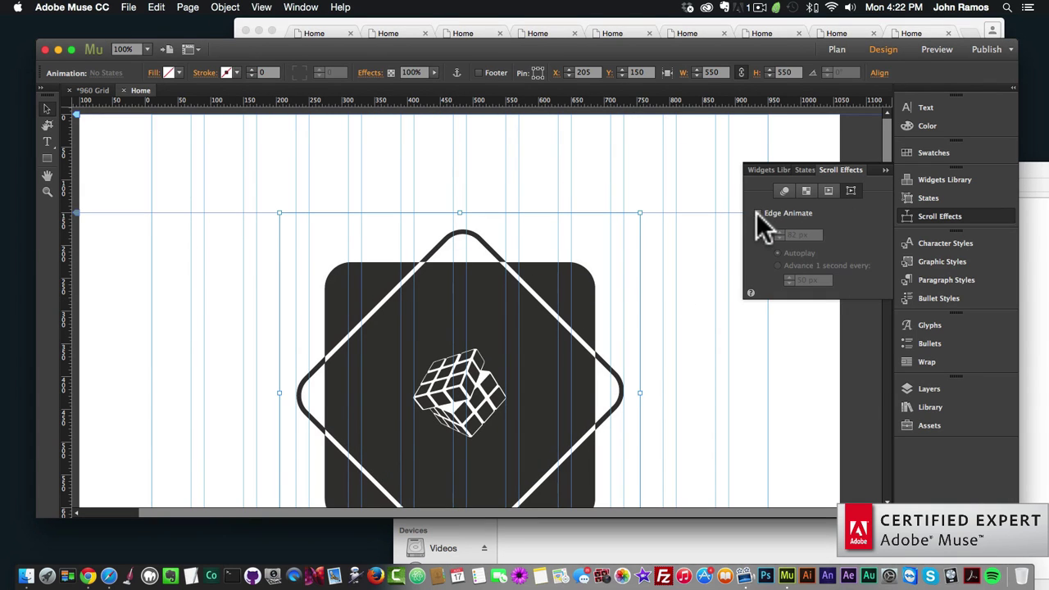
{"action": "left_click", "coordinate": [669, 264]}
{"action": "left_click", "coordinate": [124, 9]}
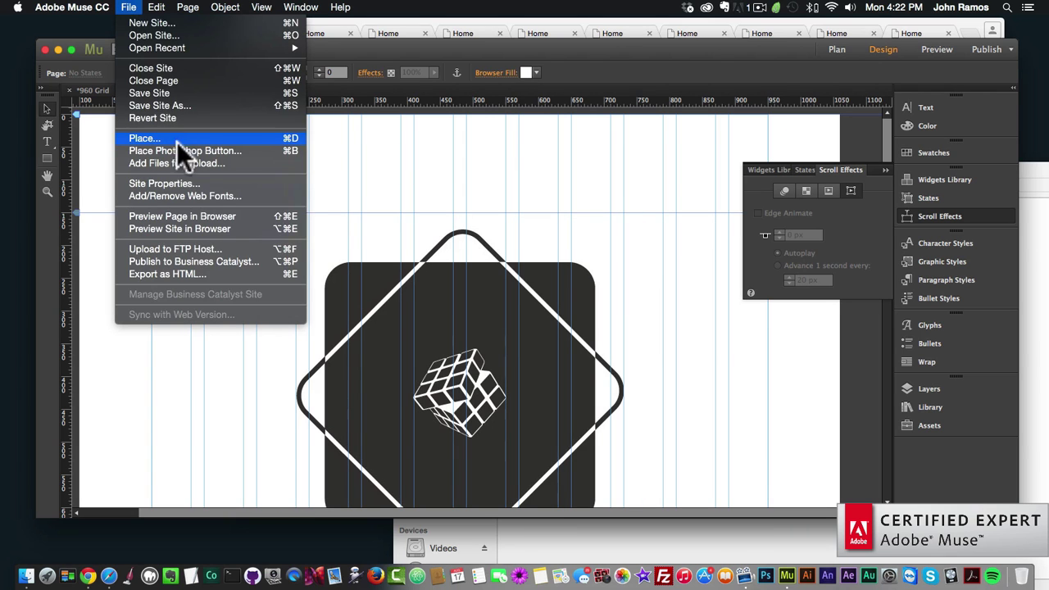
{"action": "left_click", "coordinate": [179, 216]}
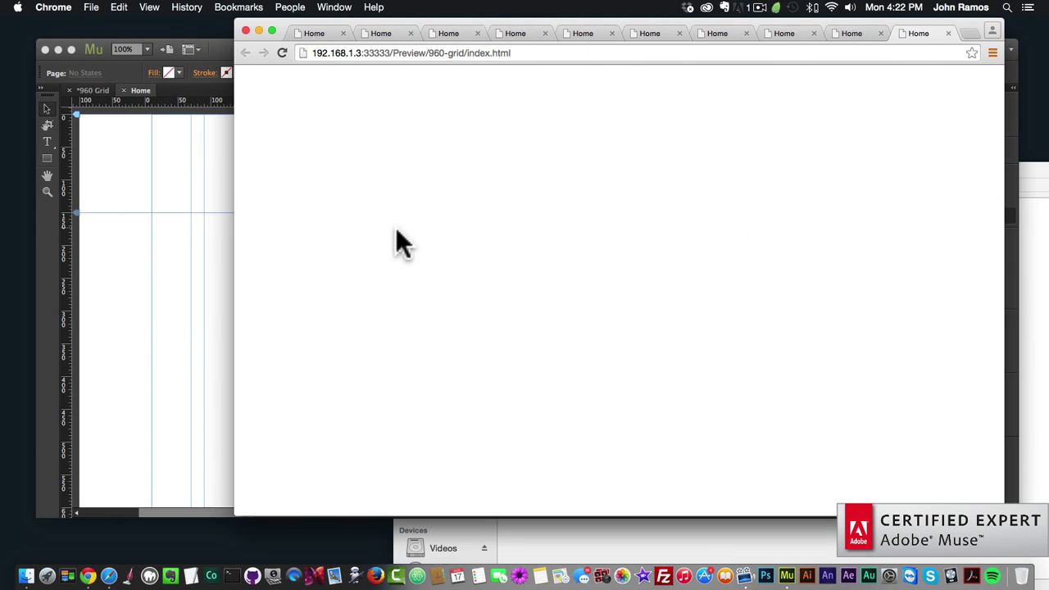
{"action": "left_click", "coordinate": [215, 276]}
Step: Re-enable the cube's Edge Animate scroll effect with its key position at 40 px
{"action": "left_click", "coordinate": [481, 304]}
{"action": "left_click", "coordinate": [758, 213]}
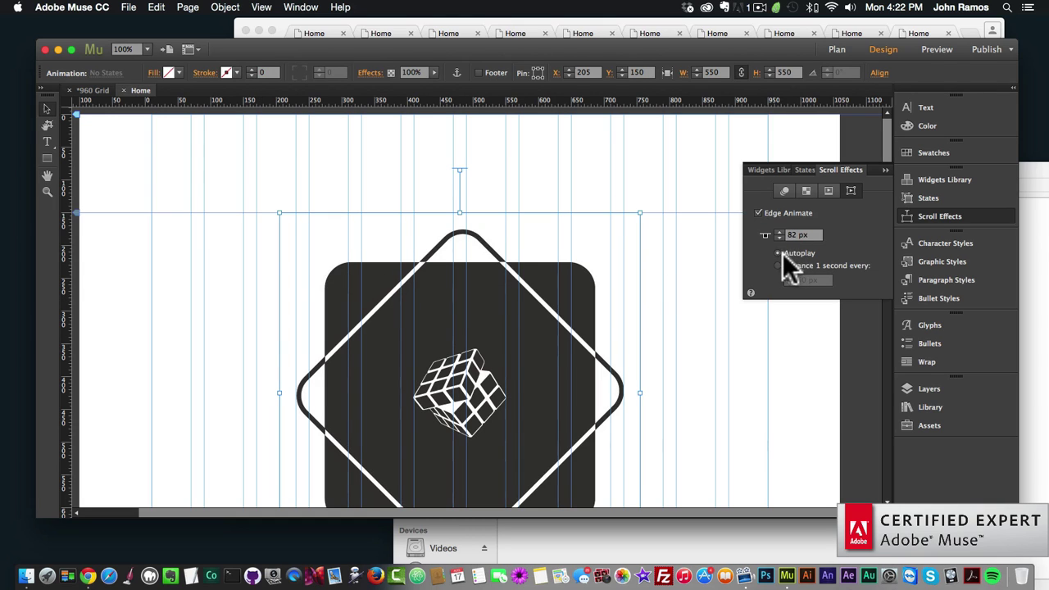
{"action": "left_click_drag", "start_coordinate": [461, 170], "coordinate": [458, 138]}
{"action": "left_click", "coordinate": [129, 7]}
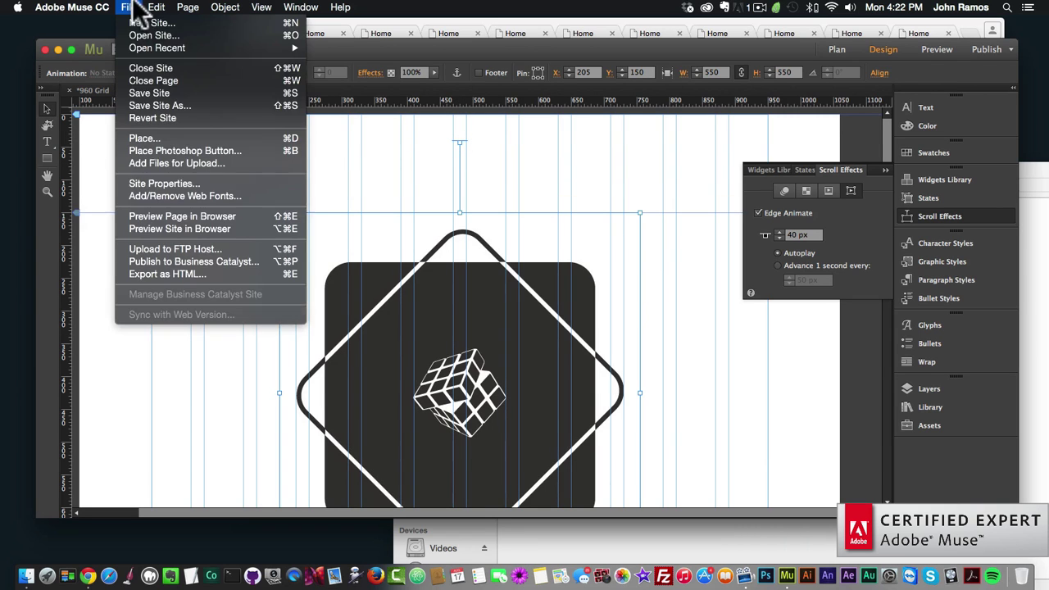
Step: Preview in Chrome and scroll down and up repeatedly, watching the cube rotate away and return square
{"action": "left_click", "coordinate": [174, 215]}
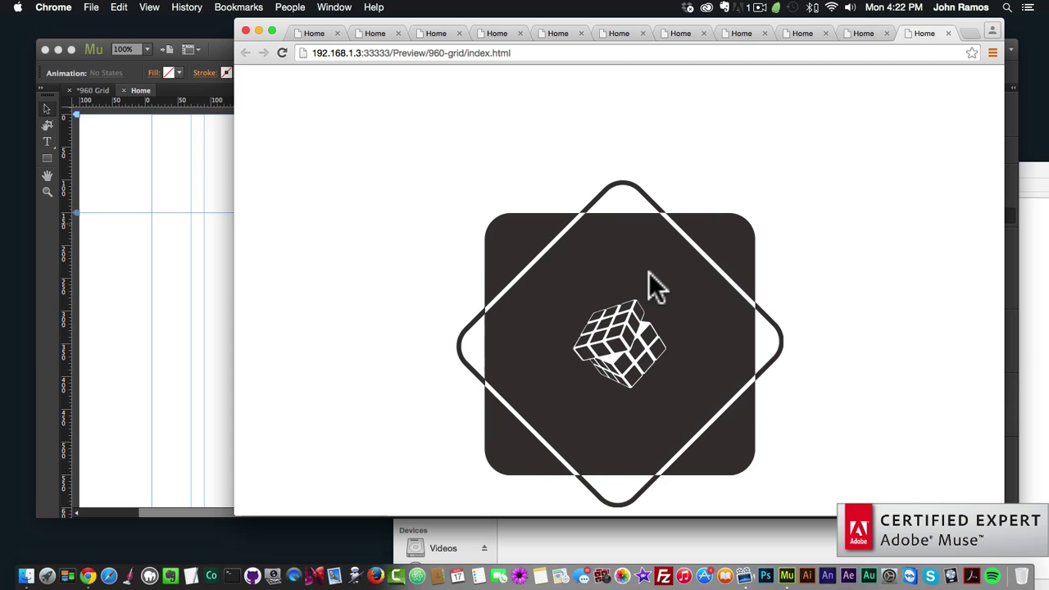
{"action": "scroll", "coordinate": [645, 275], "scroll_direction": "down", "scroll_amount": 5}
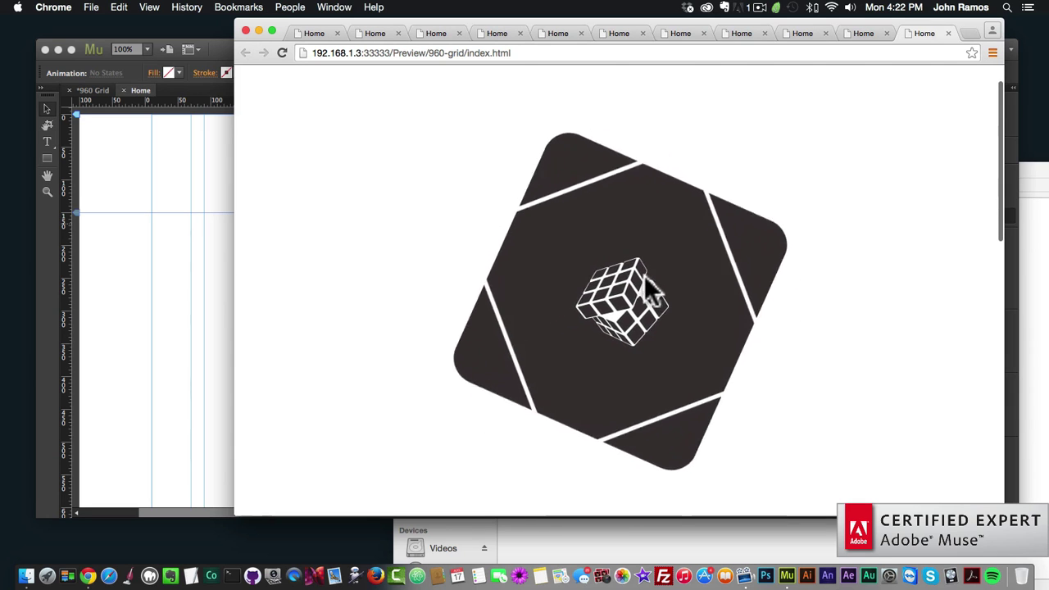
{"action": "scroll", "coordinate": [644, 275], "scroll_direction": "up", "scroll_amount": 5}
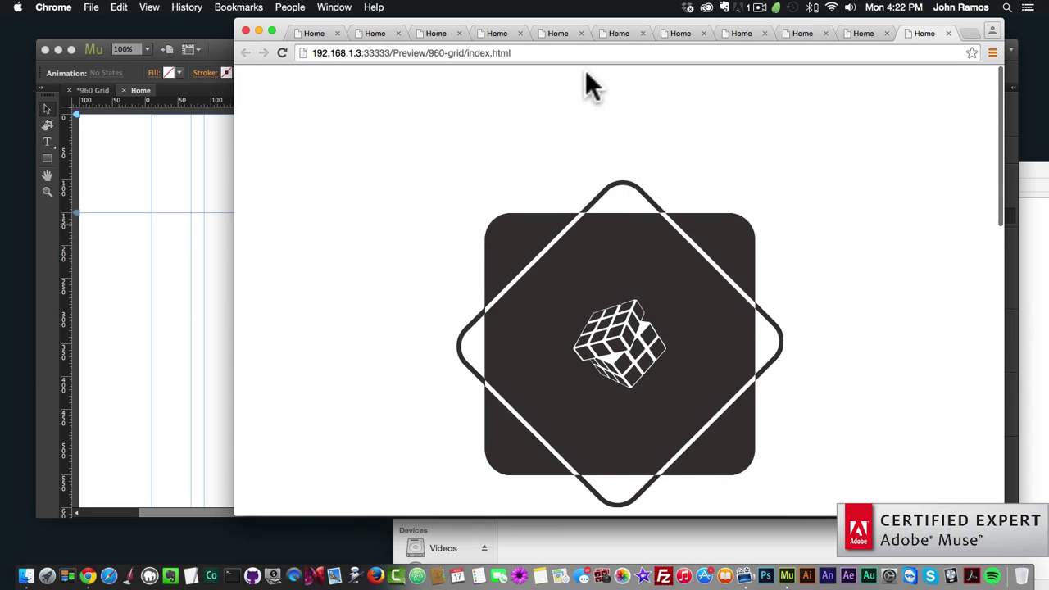
{"action": "scroll", "coordinate": [644, 167], "scroll_direction": "down", "scroll_amount": 3}
{"action": "scroll", "coordinate": [647, 164], "scroll_direction": "up", "scroll_amount": 3}
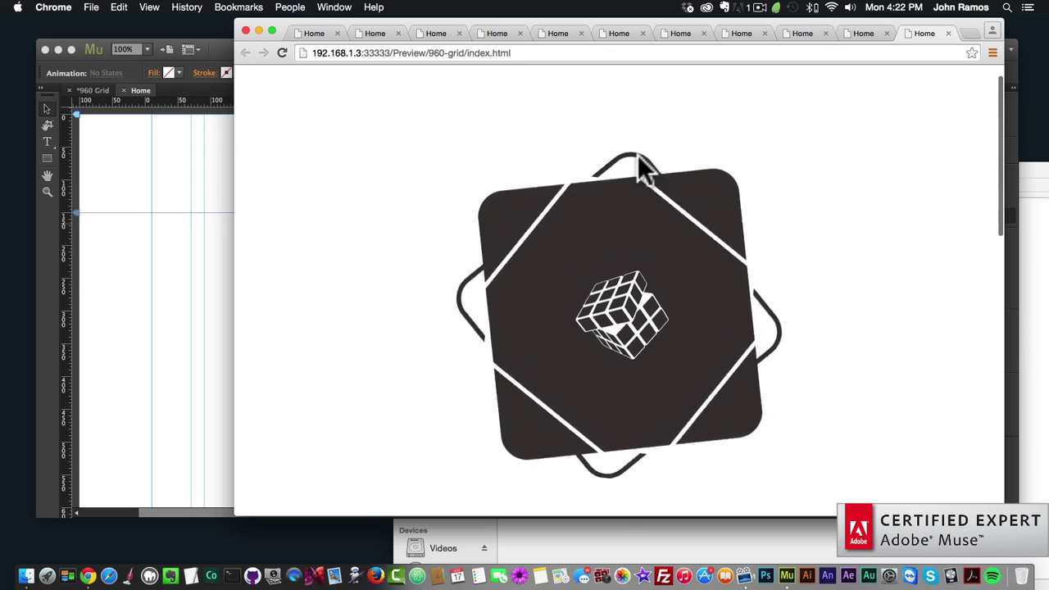
{"action": "scroll", "coordinate": [638, 157], "scroll_direction": "down", "scroll_amount": 2}
{"action": "scroll", "coordinate": [638, 158], "scroll_direction": "up", "scroll_amount": 2}
{"action": "scroll", "coordinate": [639, 158], "scroll_direction": "down", "scroll_amount": 2}
{"action": "scroll", "coordinate": [638, 155], "scroll_direction": "up", "scroll_amount": 2}
{"action": "scroll", "coordinate": [639, 157], "scroll_direction": "down", "scroll_amount": 2}
{"action": "scroll", "coordinate": [638, 158], "scroll_direction": "up", "scroll_amount": 2}
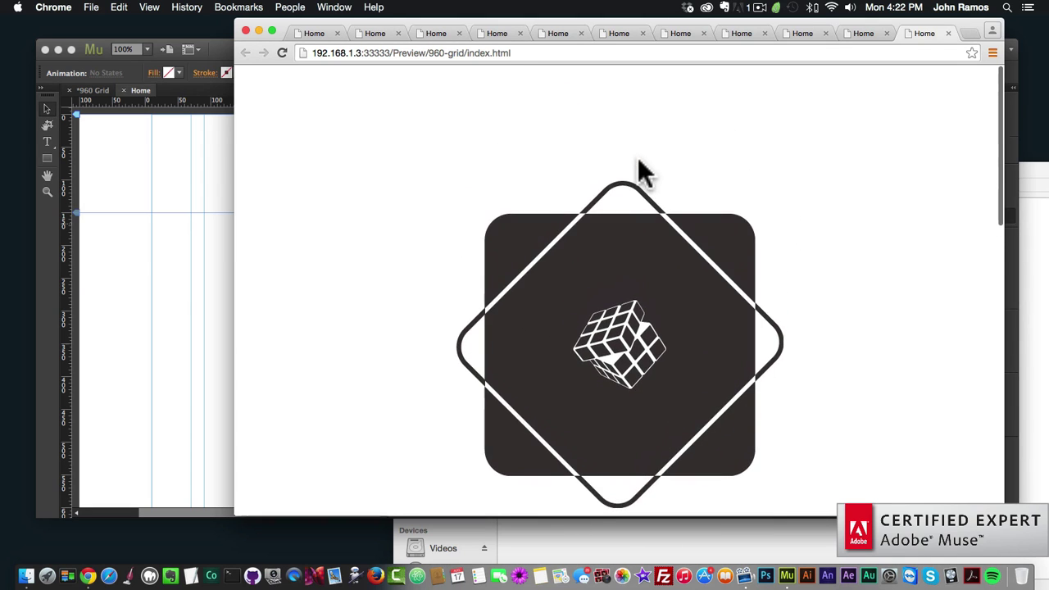
{"action": "scroll", "coordinate": [638, 160], "scroll_direction": "down", "scroll_amount": 2}
{"action": "scroll", "coordinate": [639, 164], "scroll_direction": "up", "scroll_amount": 3}
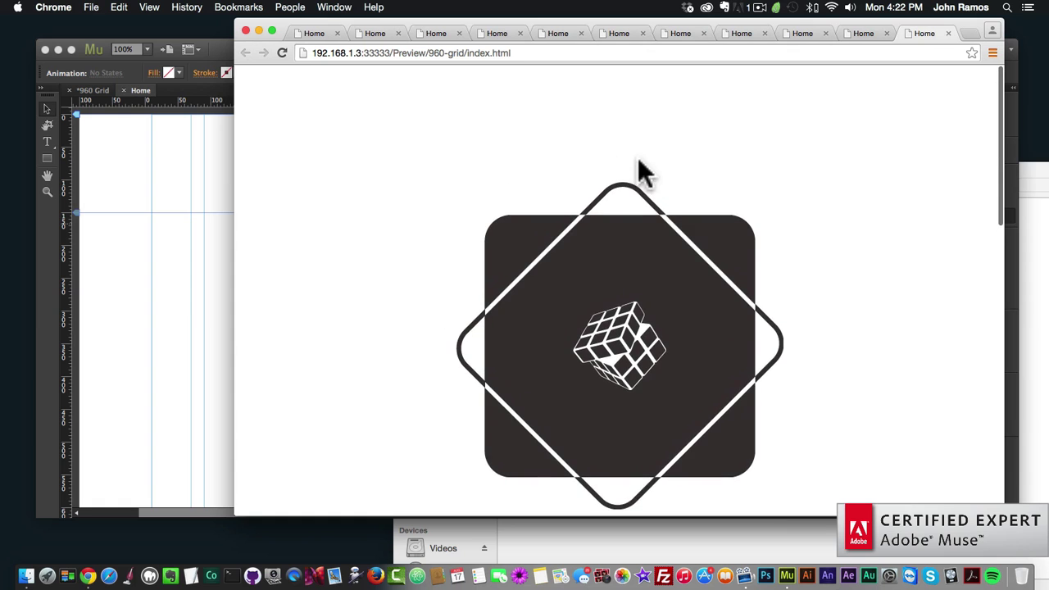
{"action": "scroll", "coordinate": [641, 154], "scroll_direction": "down", "scroll_amount": 3}
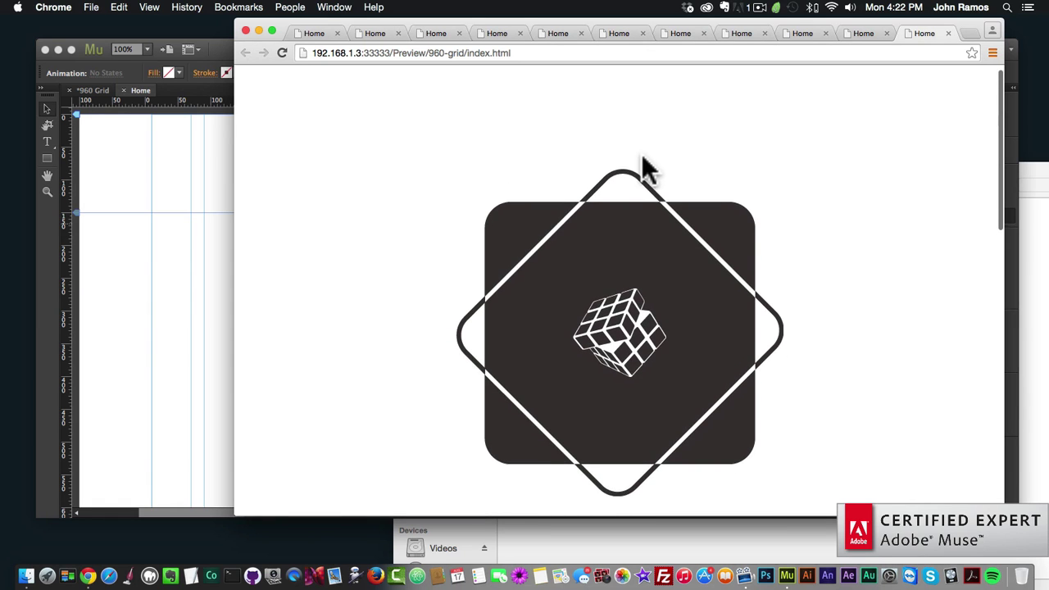
{"action": "scroll", "coordinate": [641, 154], "scroll_direction": "down", "scroll_amount": 5}
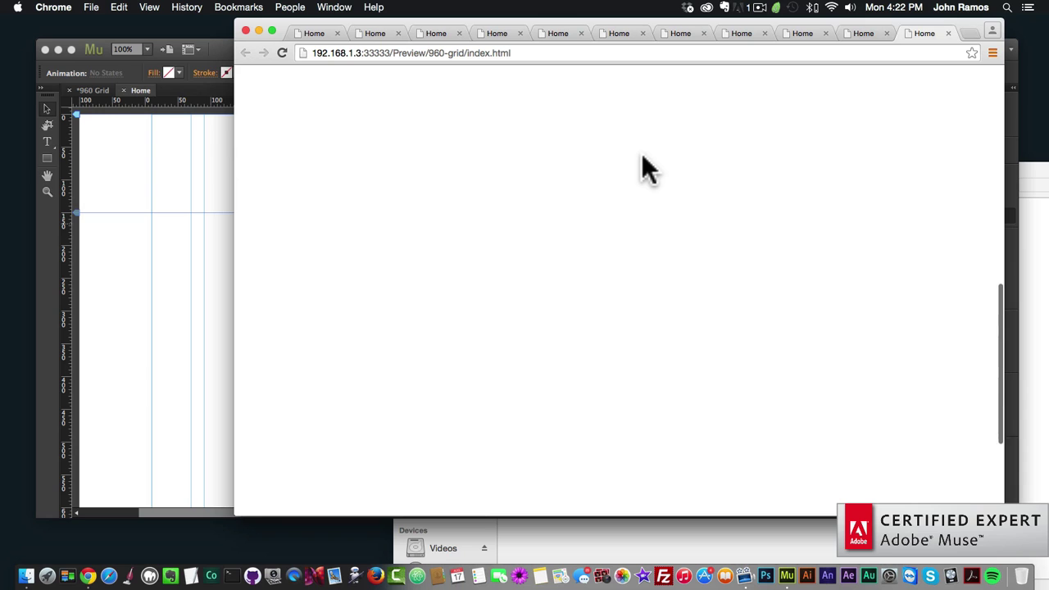
{"action": "scroll", "coordinate": [642, 154], "scroll_direction": "up", "scroll_amount": 10}
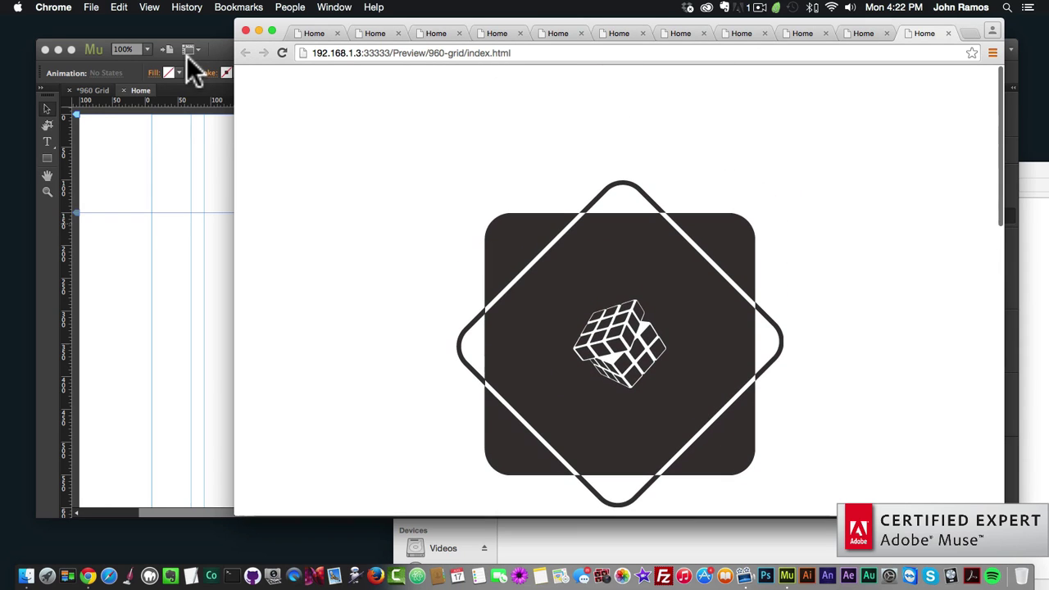